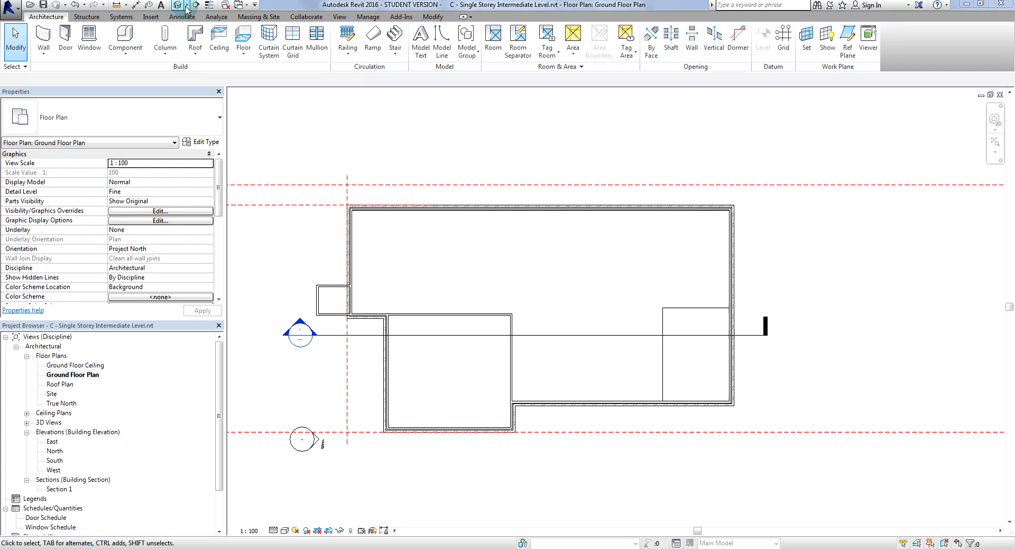
# Select the right-hand floor on the Ground Floor Plan to inspect it, then deselect it.
pyautogui.click(645, 377)
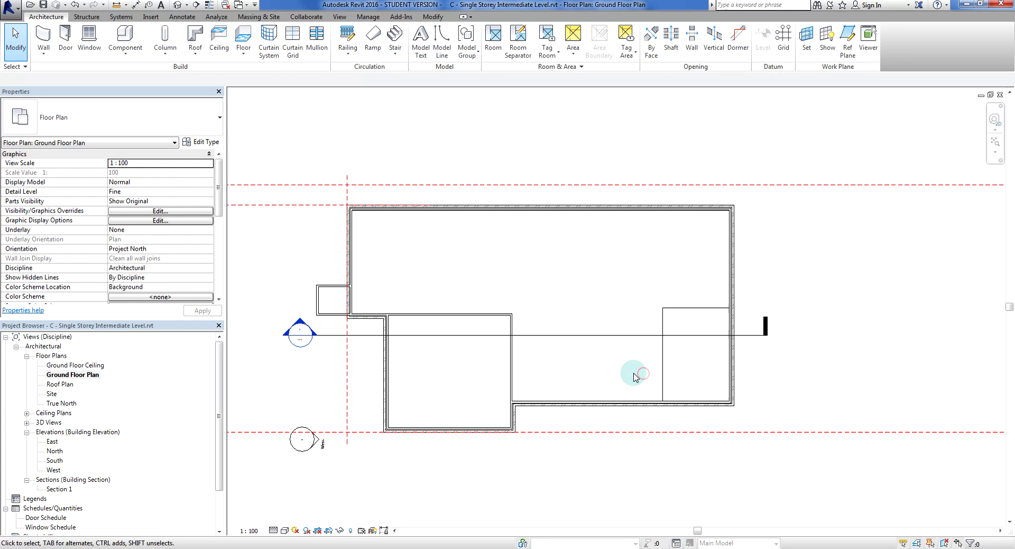
pyautogui.scroll(3, 635, 377)
pyautogui.click(660, 358)
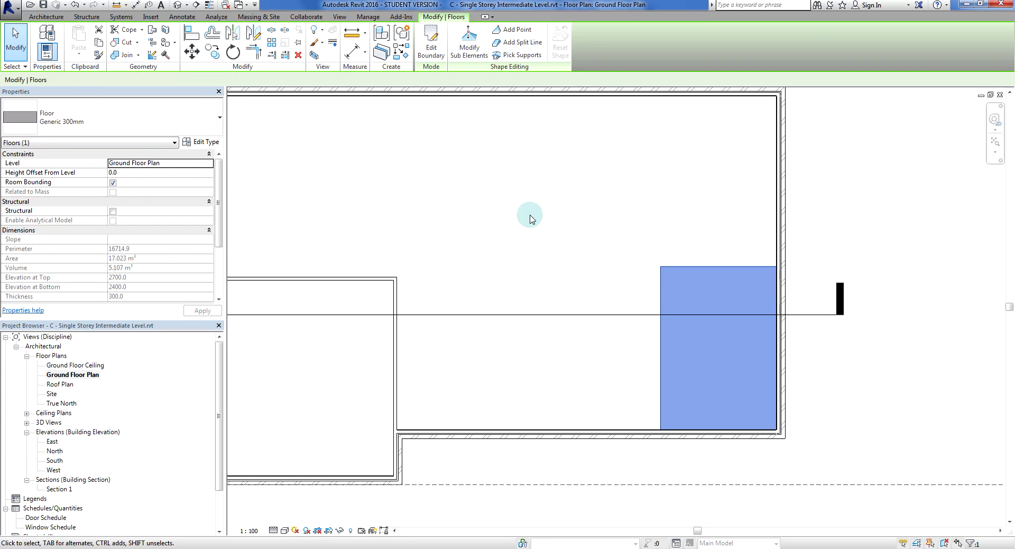
pyautogui.click(843, 369)
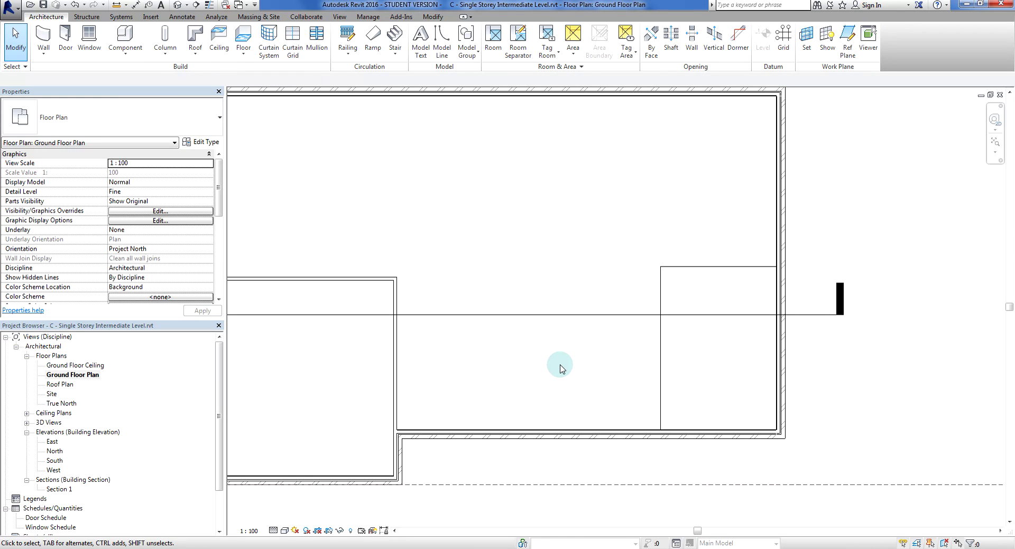
pyautogui.scroll(-3, 582, 376)
pyautogui.scroll(5, 280, 328)
pyautogui.doubleClick(298, 341)
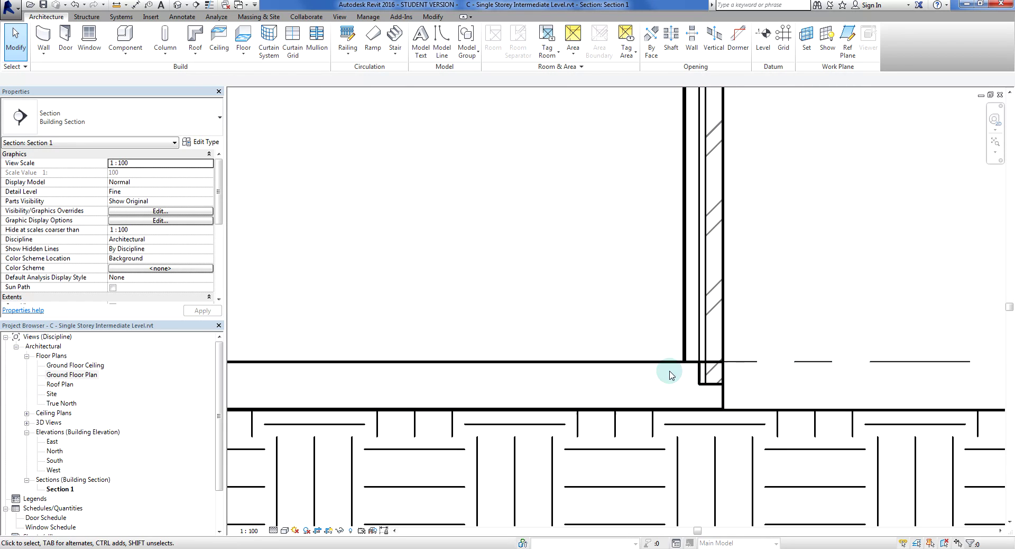
pyautogui.scroll(3, 719, 375)
pyautogui.moveTo(714, 368); pyautogui.dragTo(708, 321, button='middle')
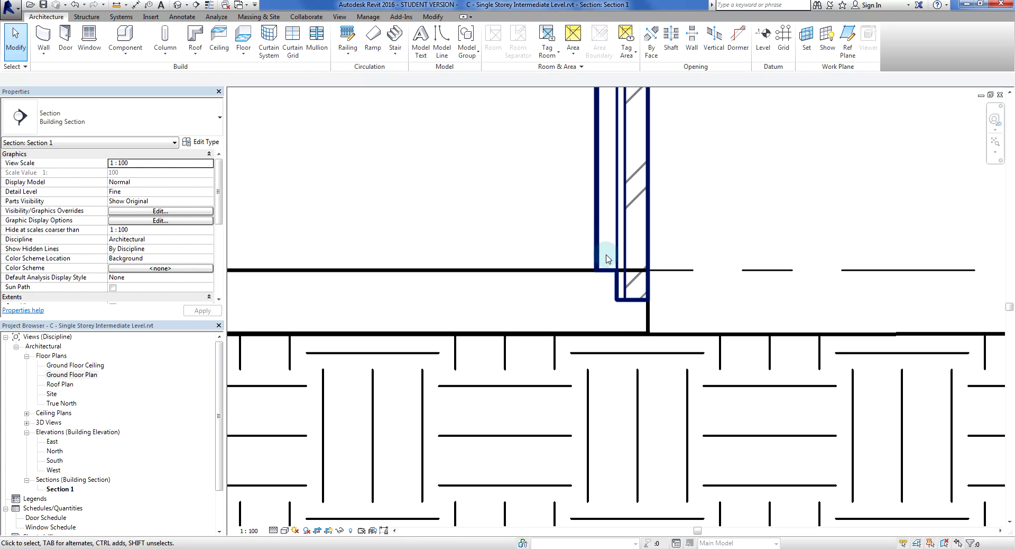
pyautogui.click(540, 271)
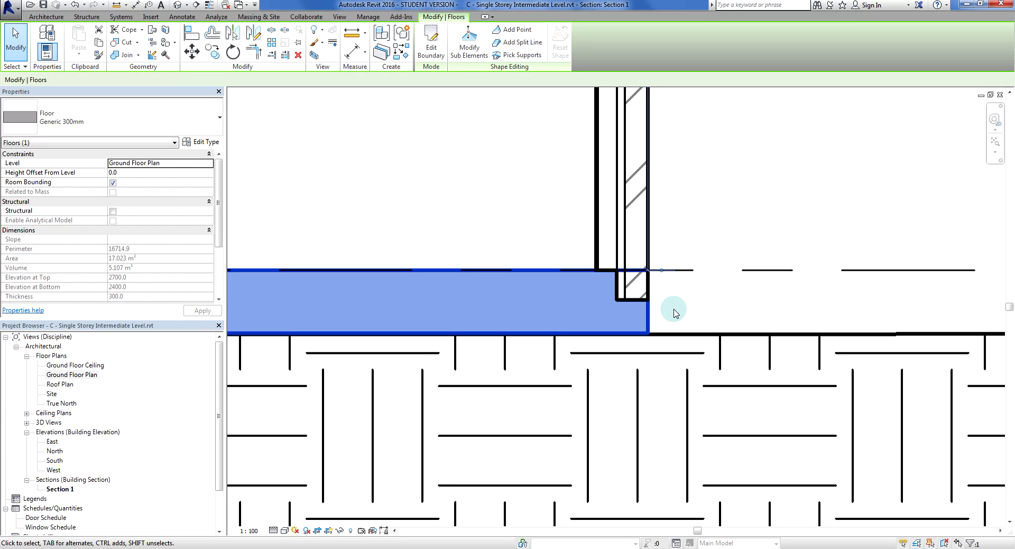
pyautogui.click(716, 245)
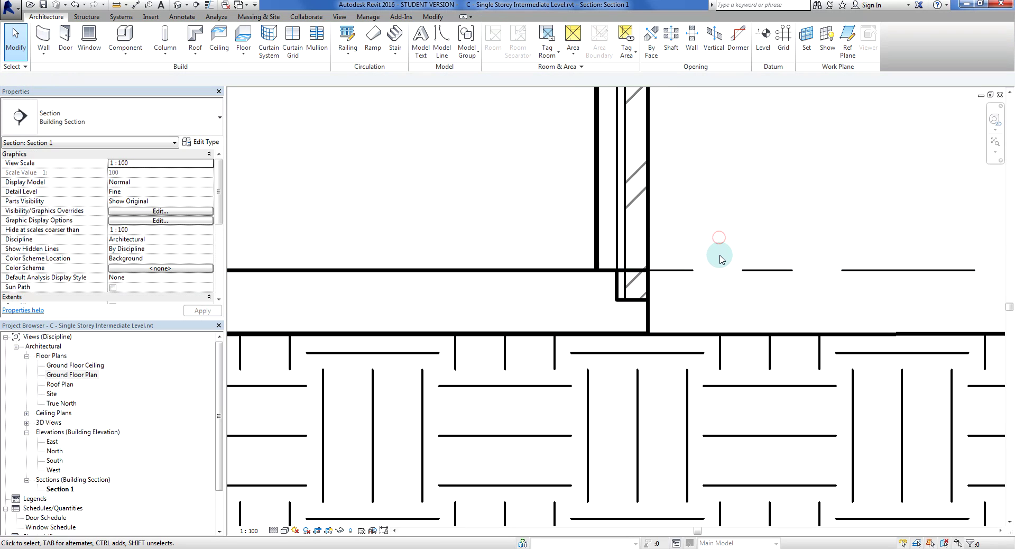
pyautogui.scroll(-5, 716, 254)
pyautogui.click(499, 277)
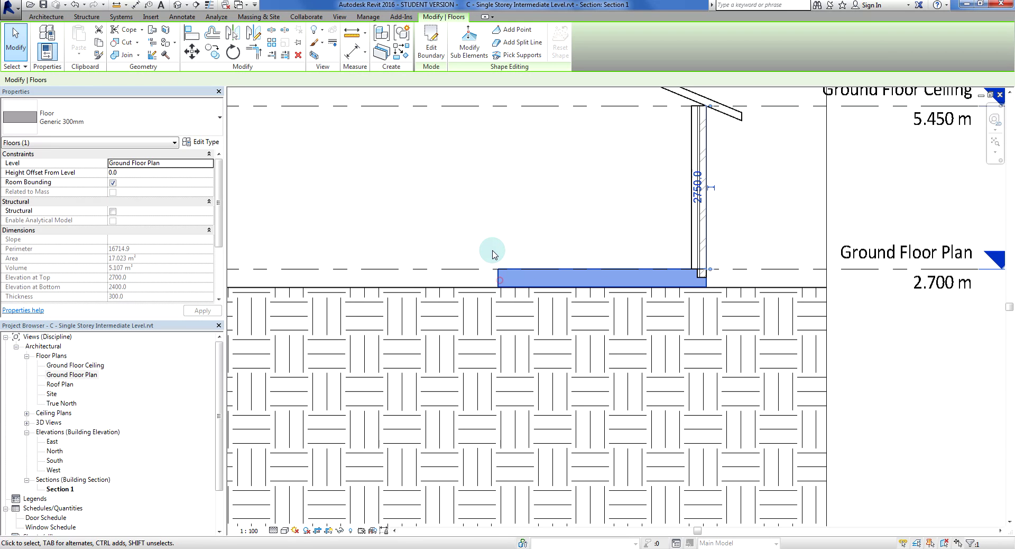
pyautogui.click(491, 253)
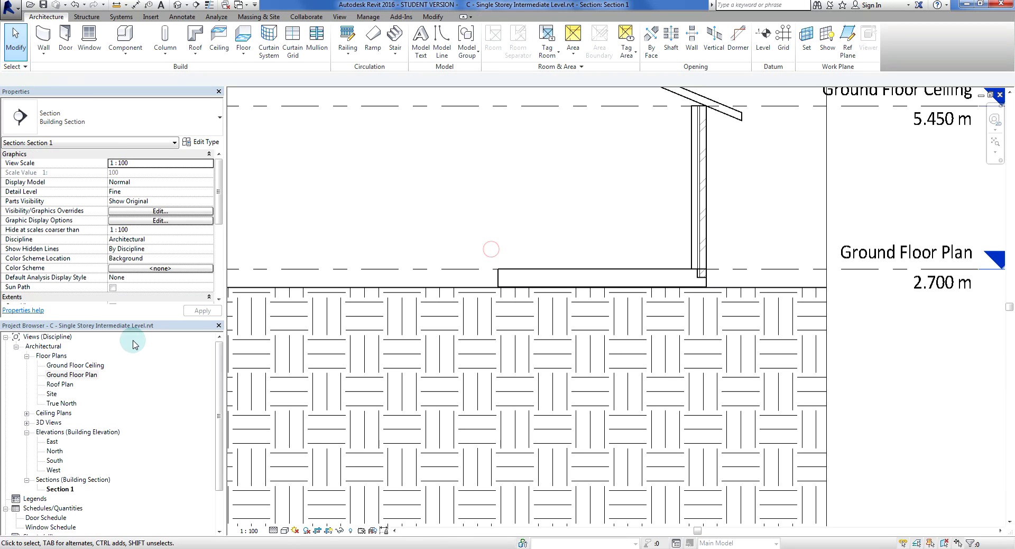
# Open the Ground Floor Plan view and pan across the building.
pyautogui.doubleClick(85, 376)
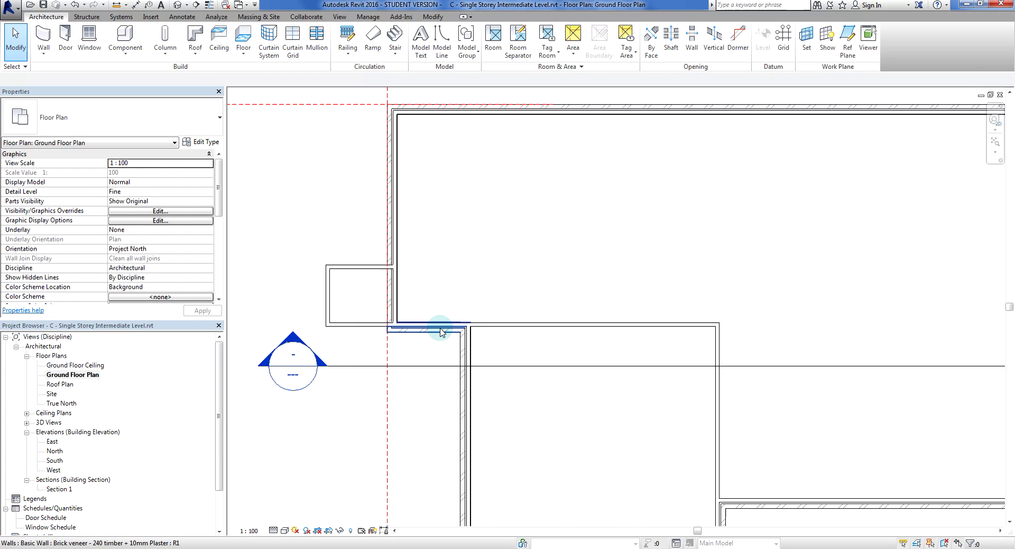
pyautogui.scroll(-3, 442, 329)
pyautogui.scroll(2, 512, 353)
pyautogui.moveTo(617, 317); pyautogui.dragTo(597, 363, button='middle')
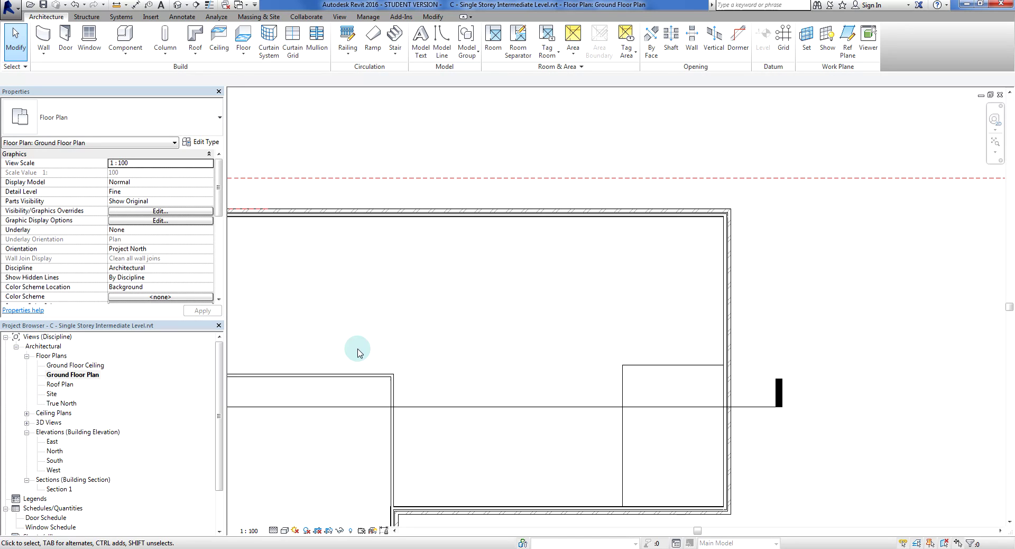
# Open the East elevation and select the Ground Floor Plan level at 2.700 m.
pyautogui.doubleClick(52, 441)
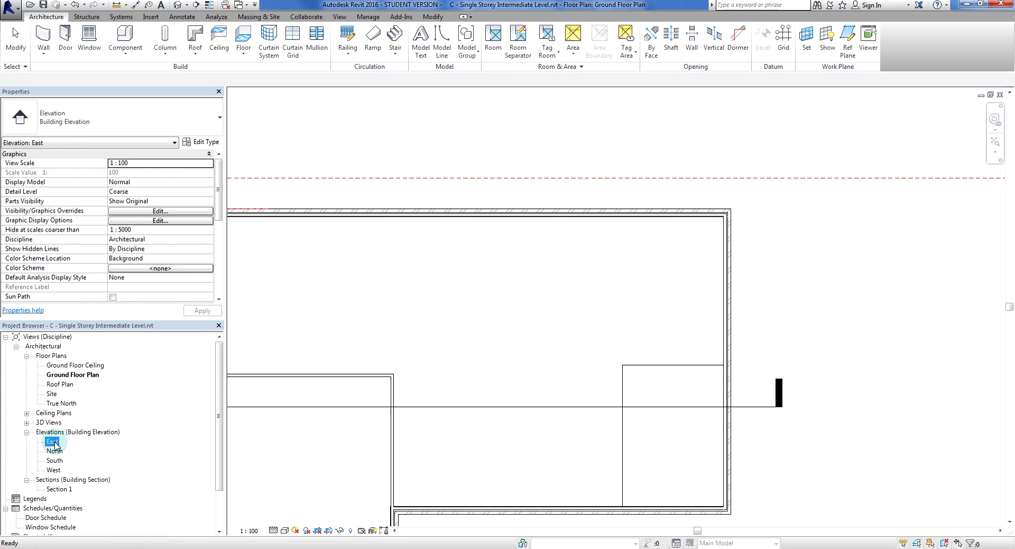
pyautogui.scroll(3, 523, 449)
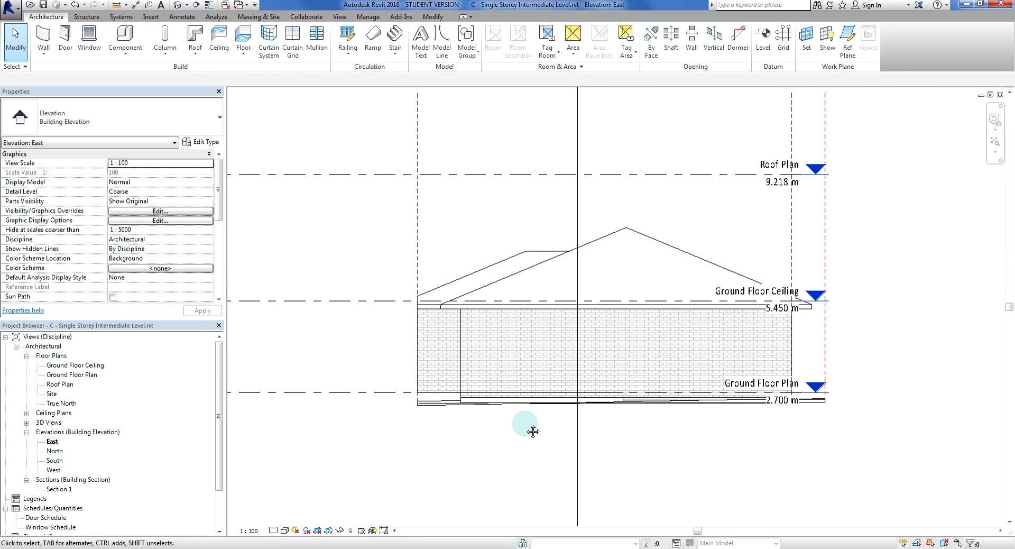
pyautogui.moveTo(635, 429); pyautogui.dragTo(692, 438, button='middle')
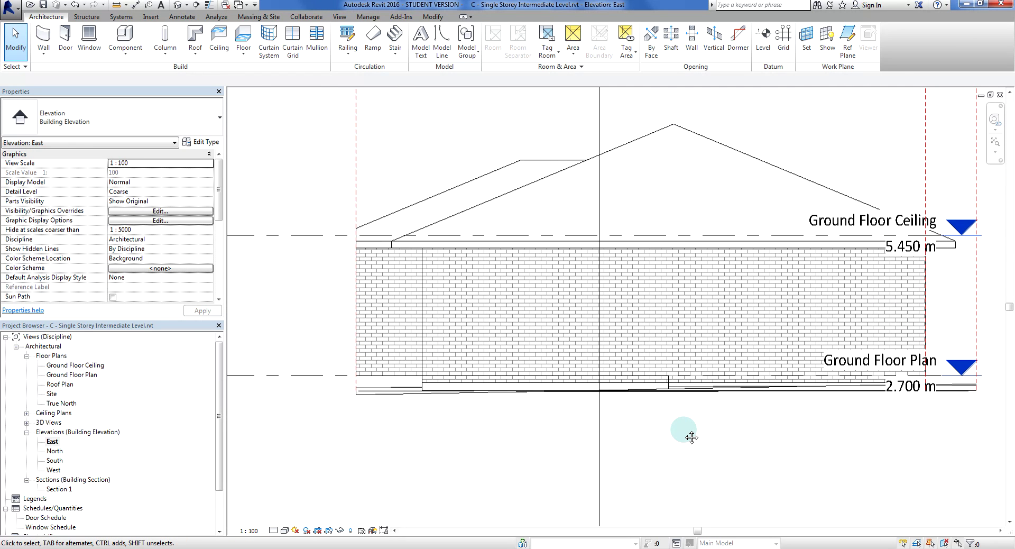
pyautogui.click(932, 365)
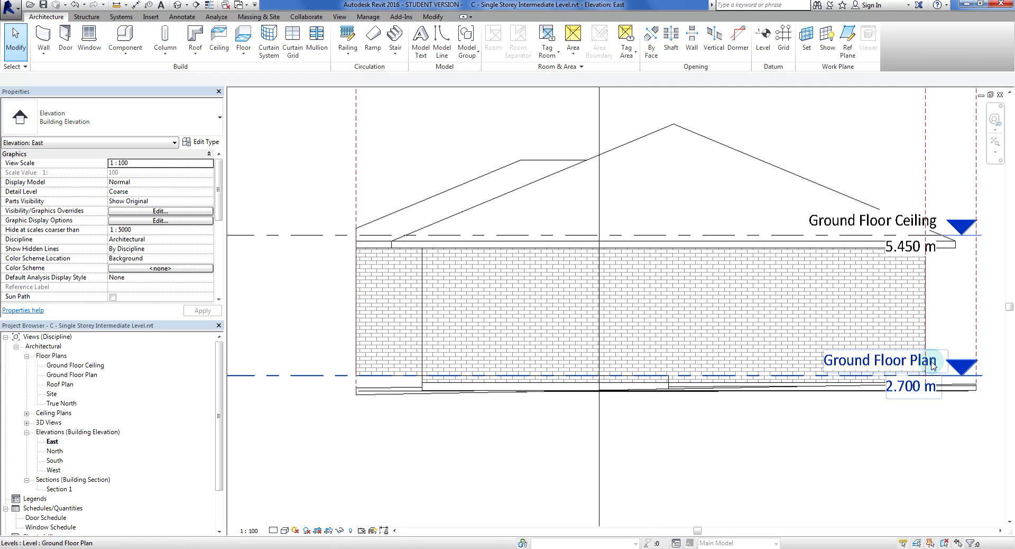
pyautogui.click(537, 438)
pyautogui.scroll(-3, 537, 438)
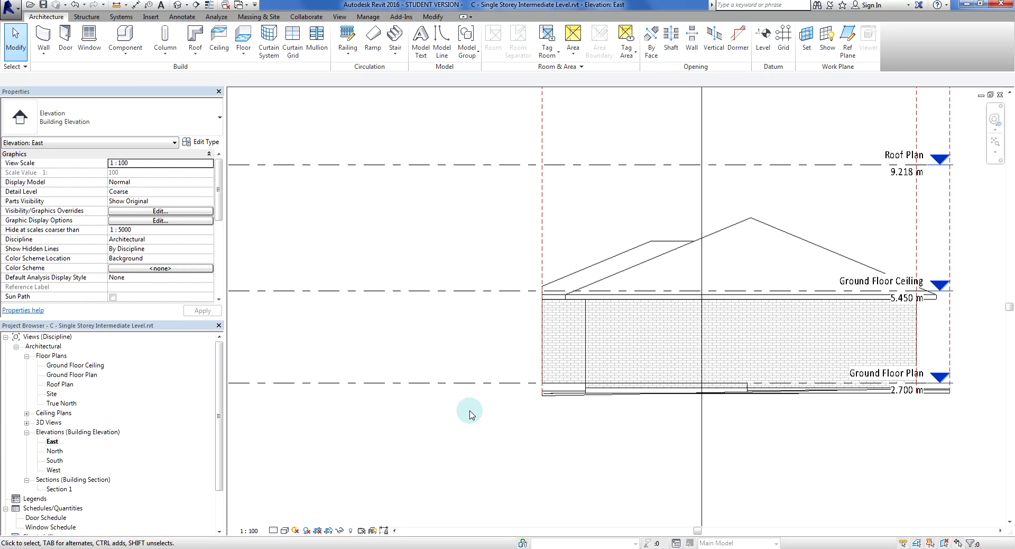
pyautogui.click(237, 383)
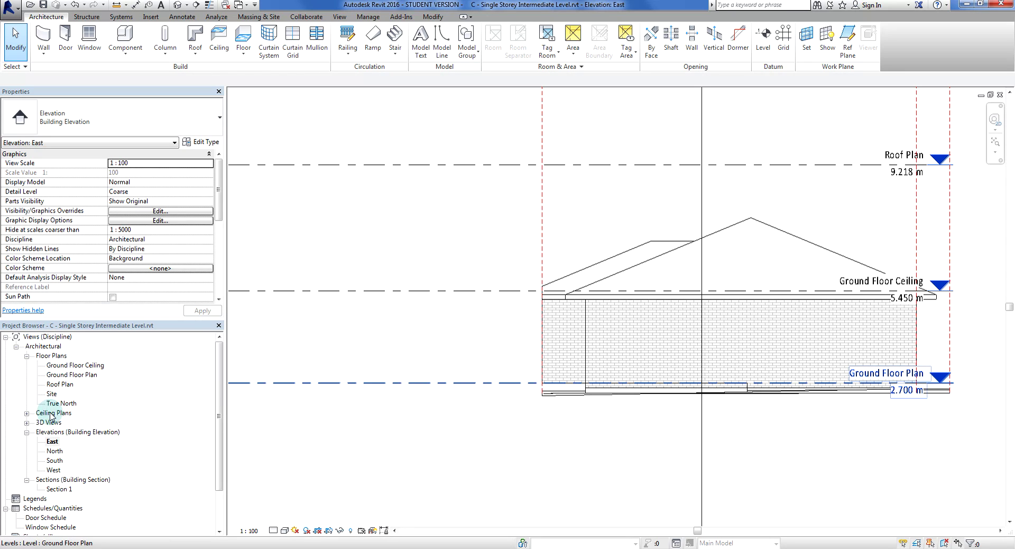
# Open the Ground Floor Plan, pan it to the right and clear any selection.
pyautogui.doubleClick(66, 376)
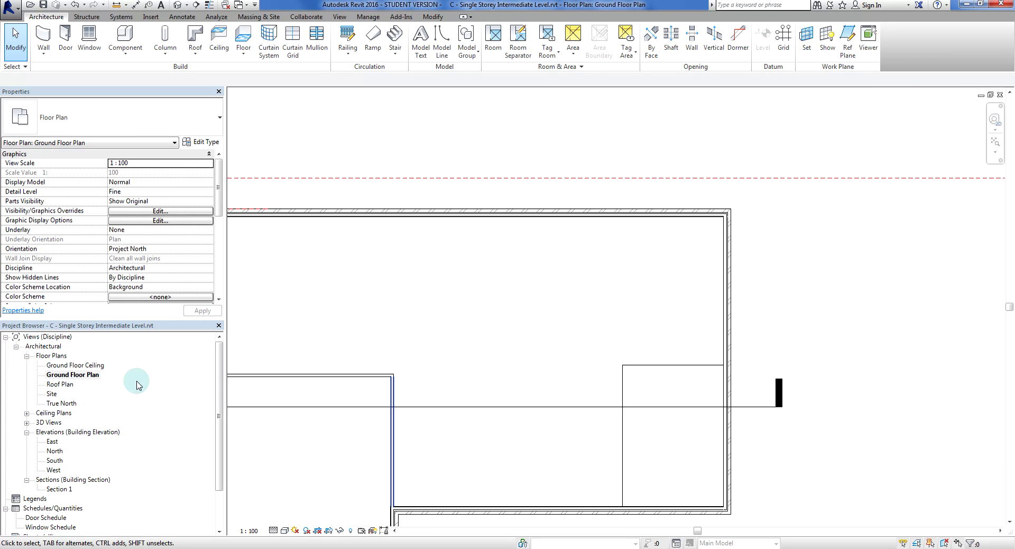
pyautogui.moveTo(491, 368); pyautogui.dragTo(592, 367, button='middle')
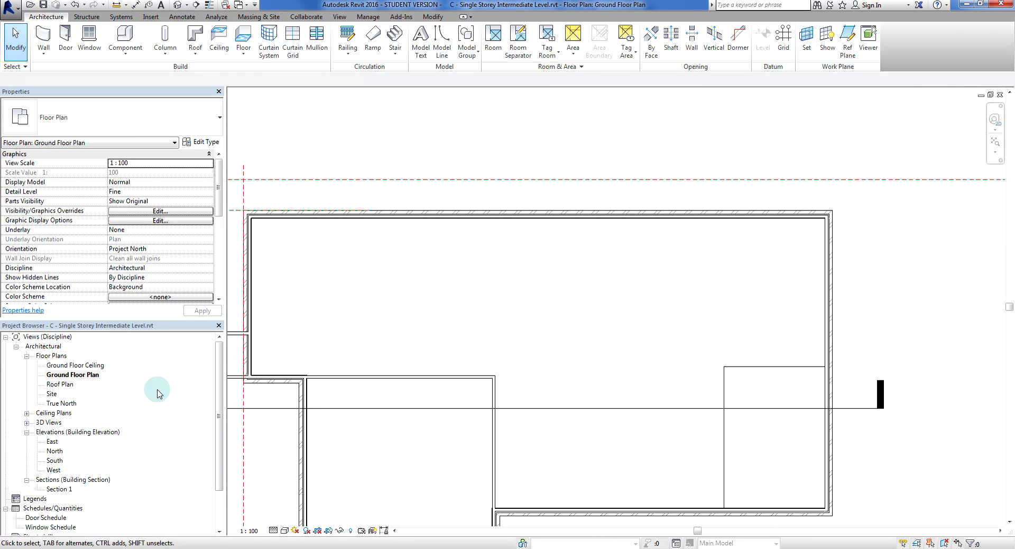
pyautogui.click(66, 375)
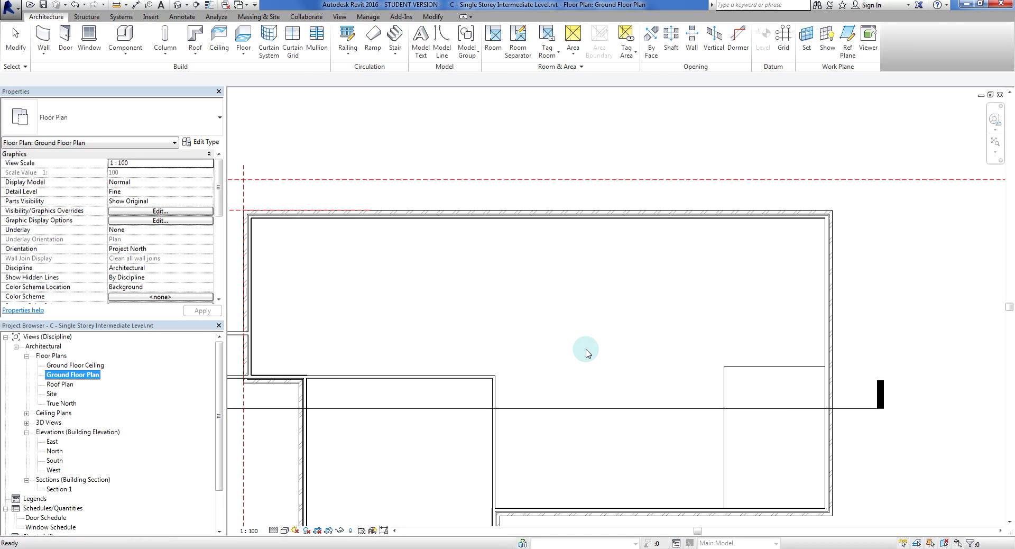
pyautogui.scroll(-1, 586, 353)
pyautogui.click(911, 304)
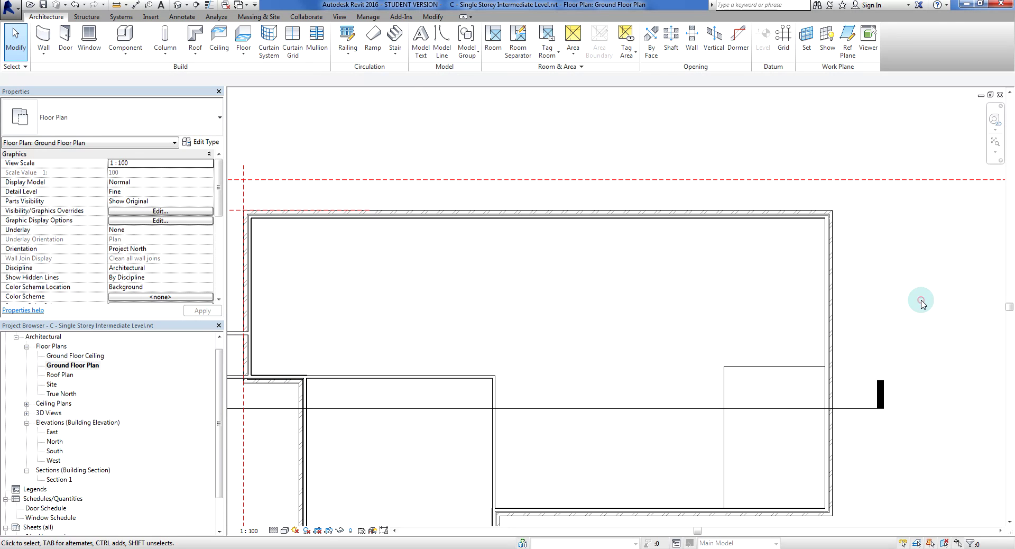
# Glance at the default 3D view of the house, then reopen the Ground Floor Plan.
pyautogui.click(181, 6)
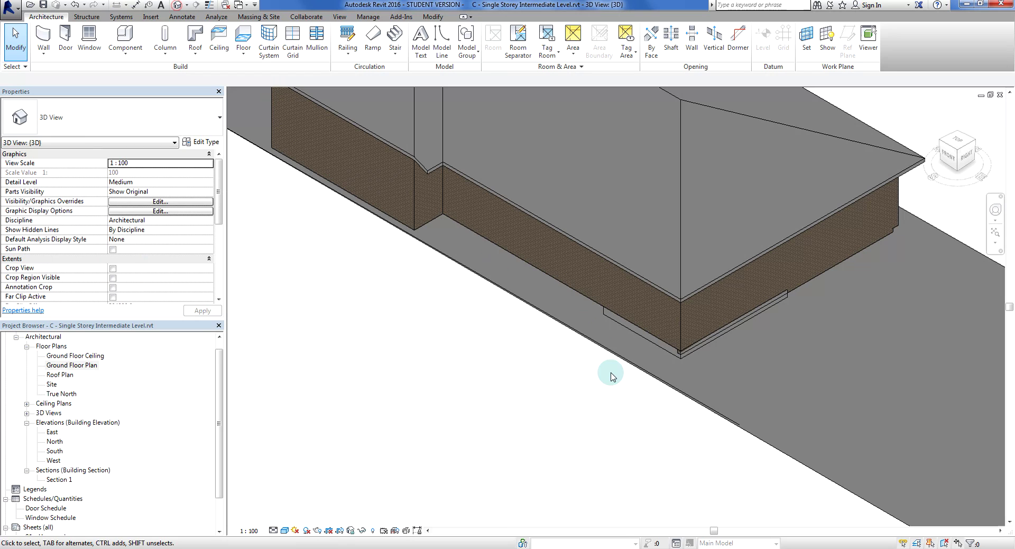
pyautogui.click(74, 365)
pyautogui.doubleClick(80, 366)
pyautogui.scroll(-3, 687, 312)
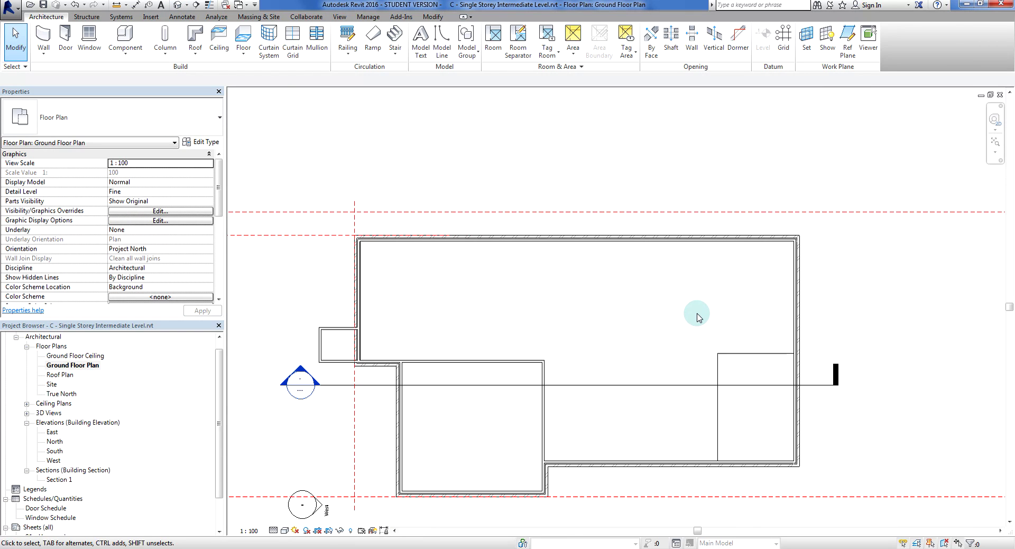
pyautogui.scroll(3, 696, 303)
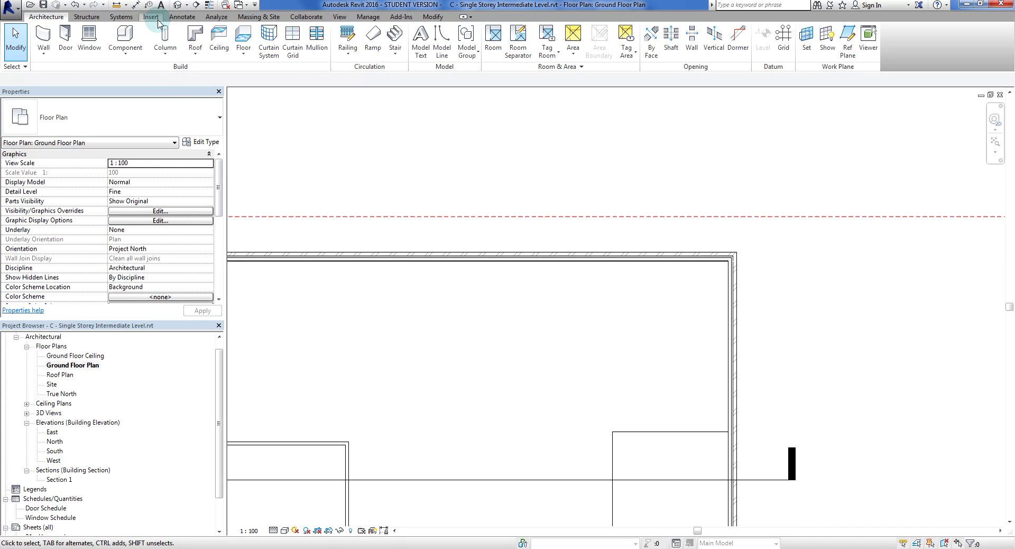
# Start a Building Pad from the Massing & Site tab.
pyautogui.click(259, 17)
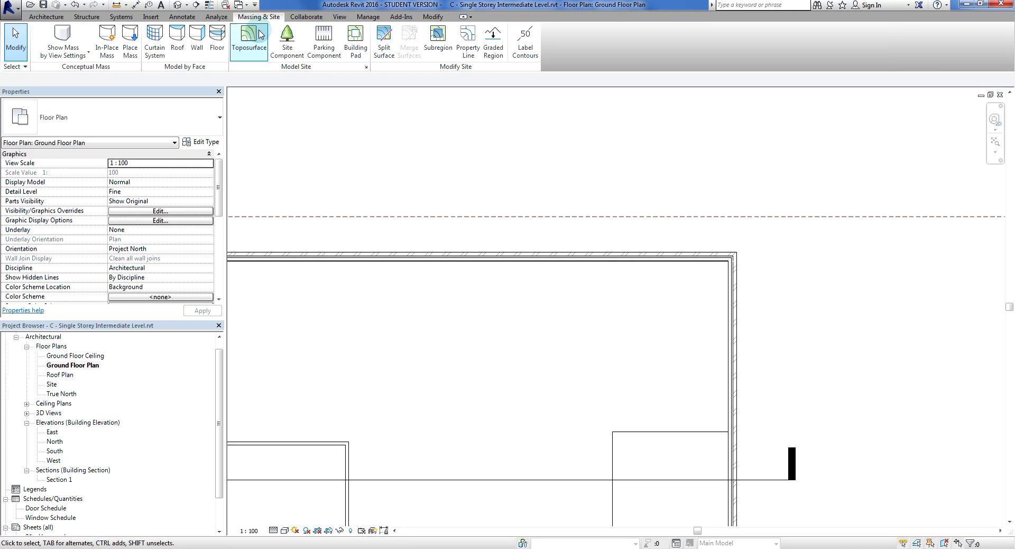
pyautogui.click(365, 61)
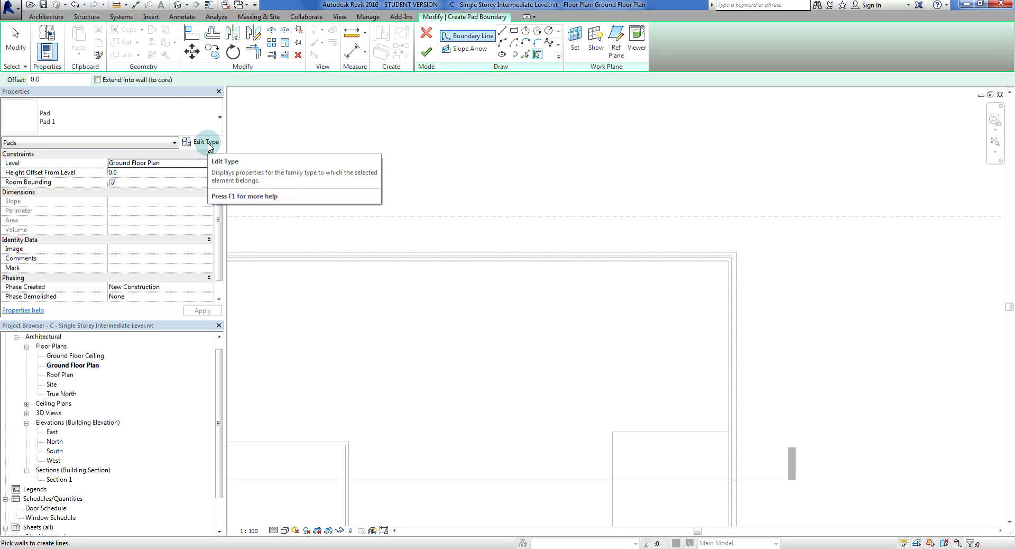
# Change the Pad 1 type's structure layer thickness from 304.8 to 1.0 and apply it.
pyautogui.click(208, 143)
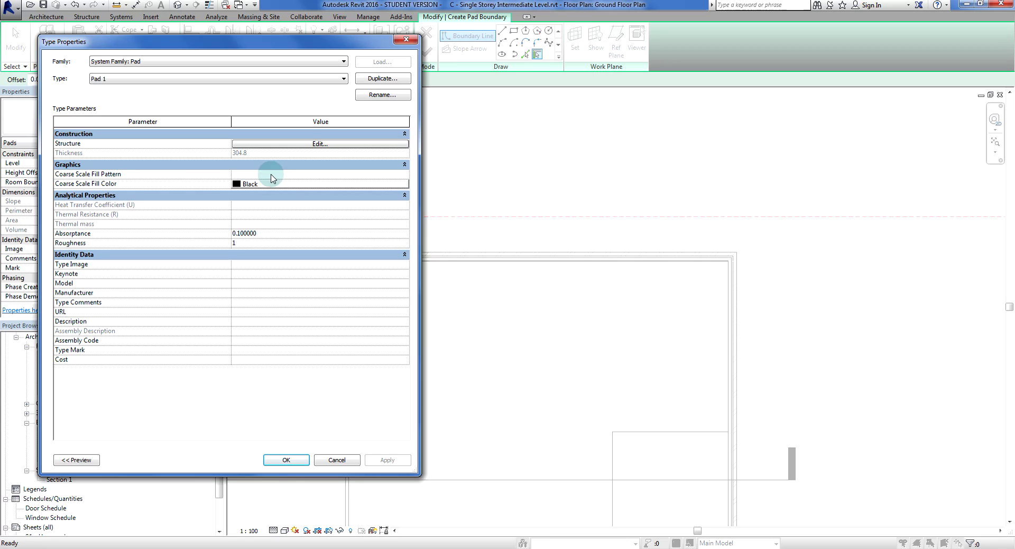
pyautogui.moveTo(270, 41); pyautogui.dragTo(560, 62)
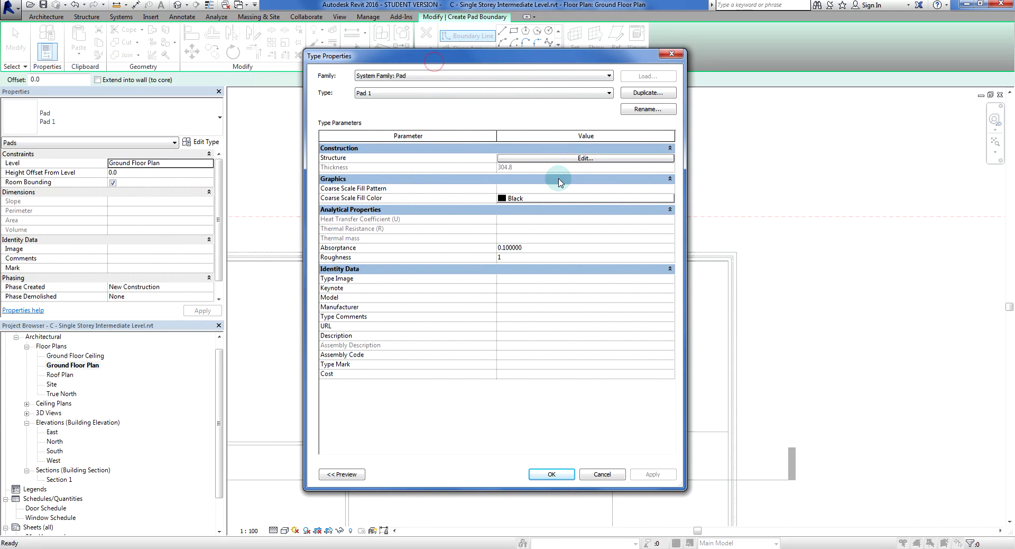
pyautogui.click(523, 158)
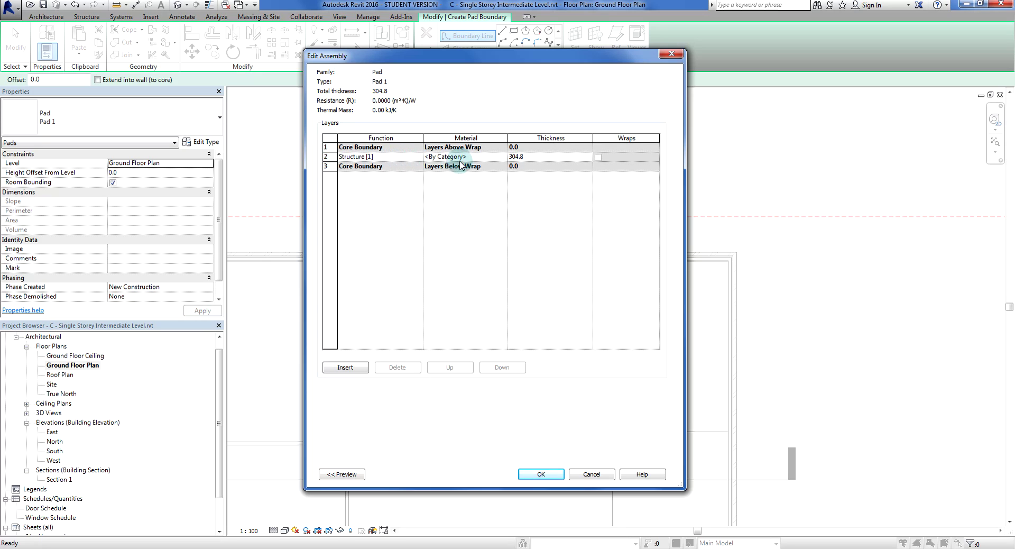
pyautogui.click(512, 159)
pyautogui.doubleClick(514, 157)
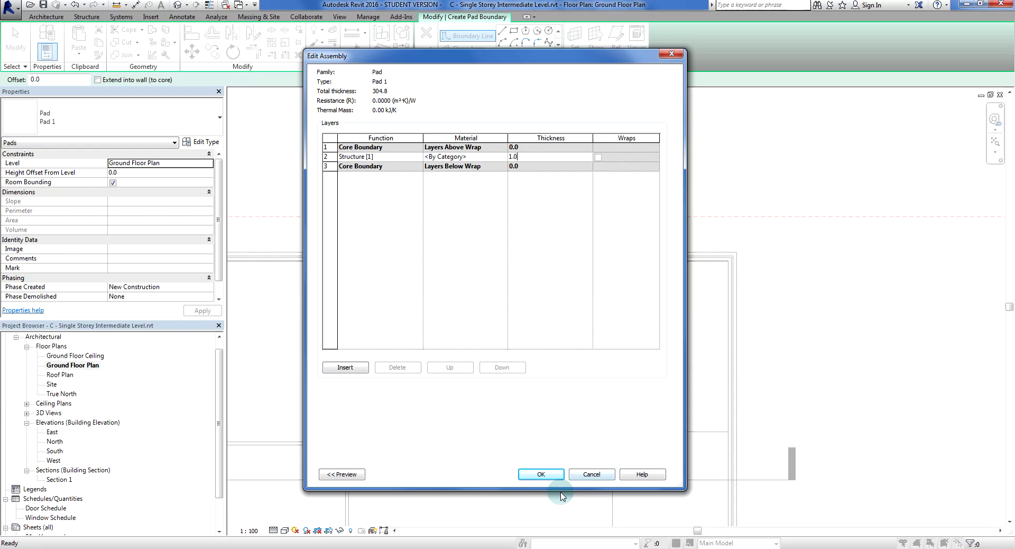
pyautogui.click(553, 475)
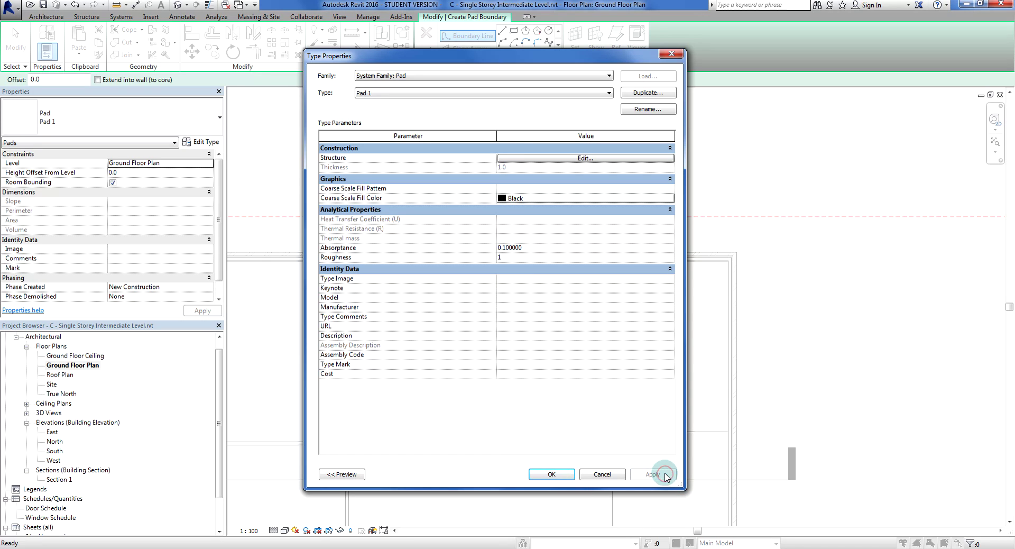
pyautogui.click(550, 474)
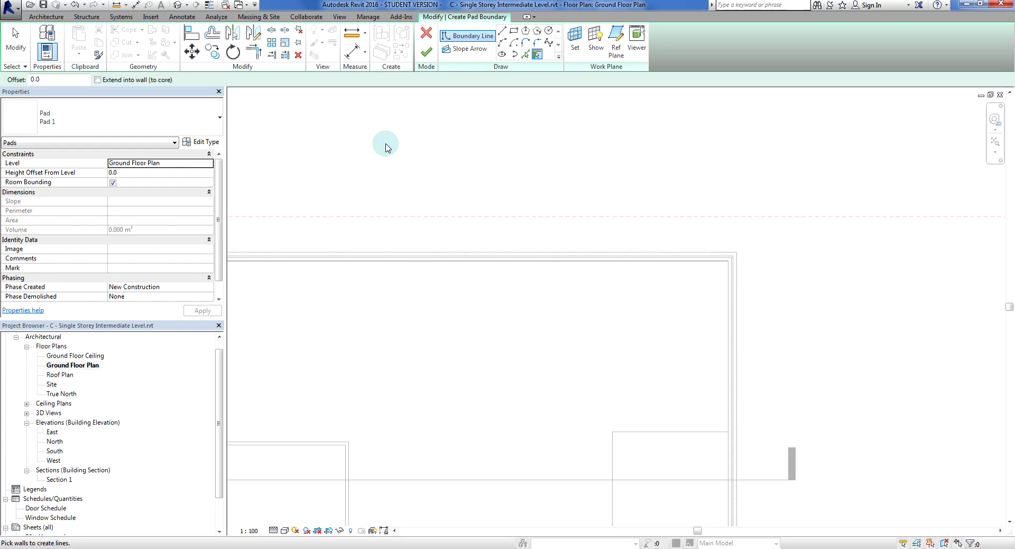
# Enter -300.0 as the pad's Height Offset From Level in Properties.
pyautogui.moveTo(389, 158); pyautogui.dragTo(431, 166, button='middle')
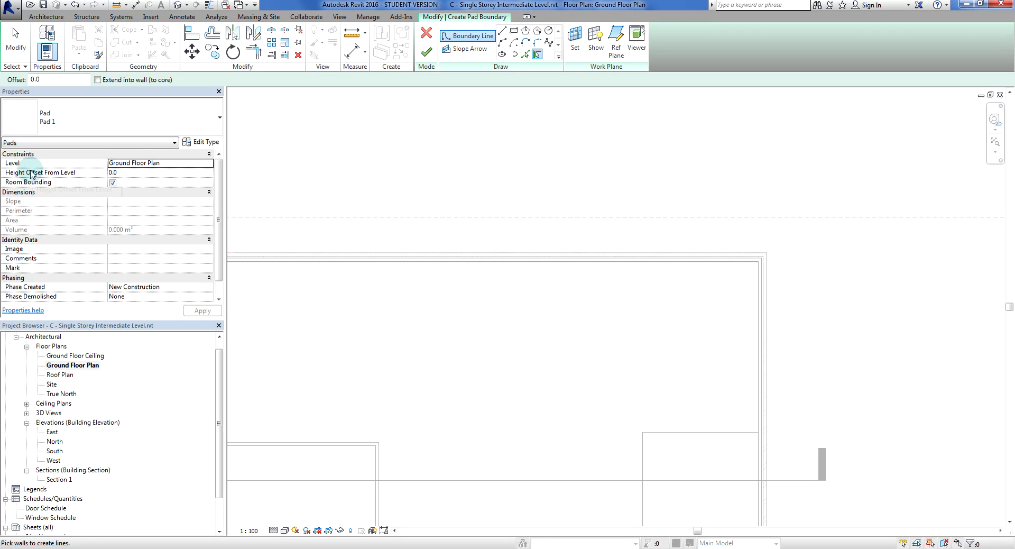
pyautogui.click(111, 176)
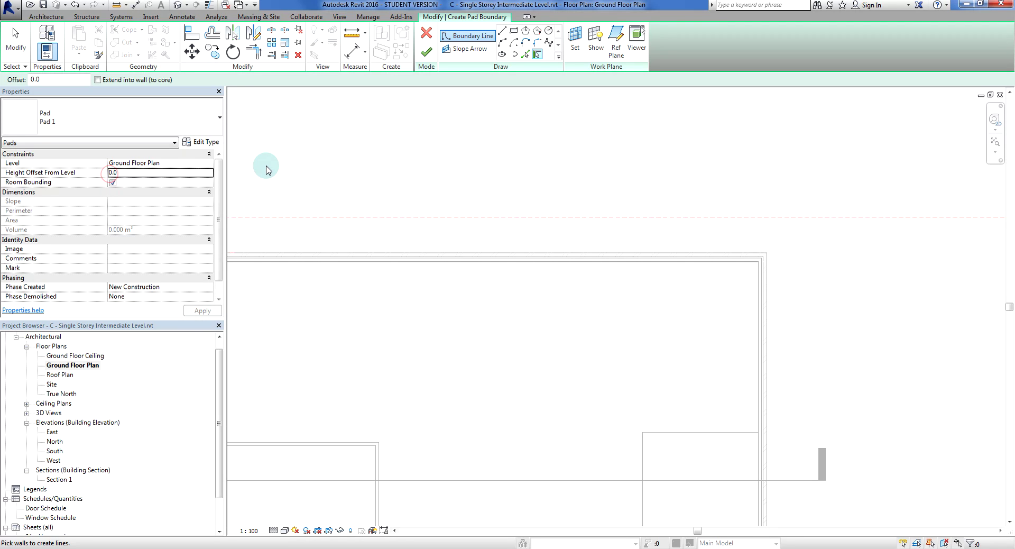
pyautogui.click(112, 183)
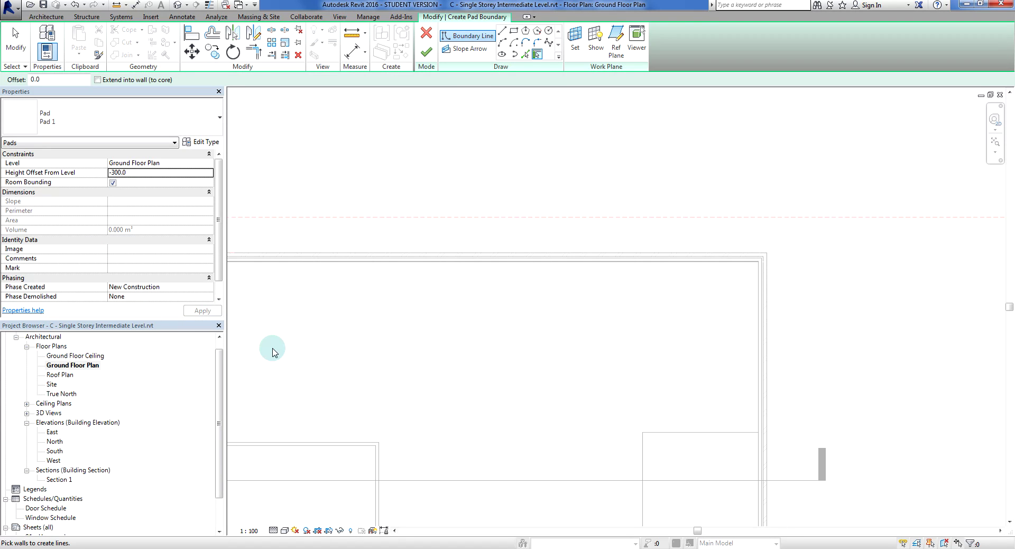
# Draw a rectangular pad boundary along the right brick-veneer wall, 6.700 m², and finish the sketch.
pyautogui.moveTo(636, 293)
pyautogui.mouseDown(button='middle')
pyautogui.moveTo(630, 316)
pyautogui.moveTo(623, 303)
pyautogui.mouseUp(button='middle')
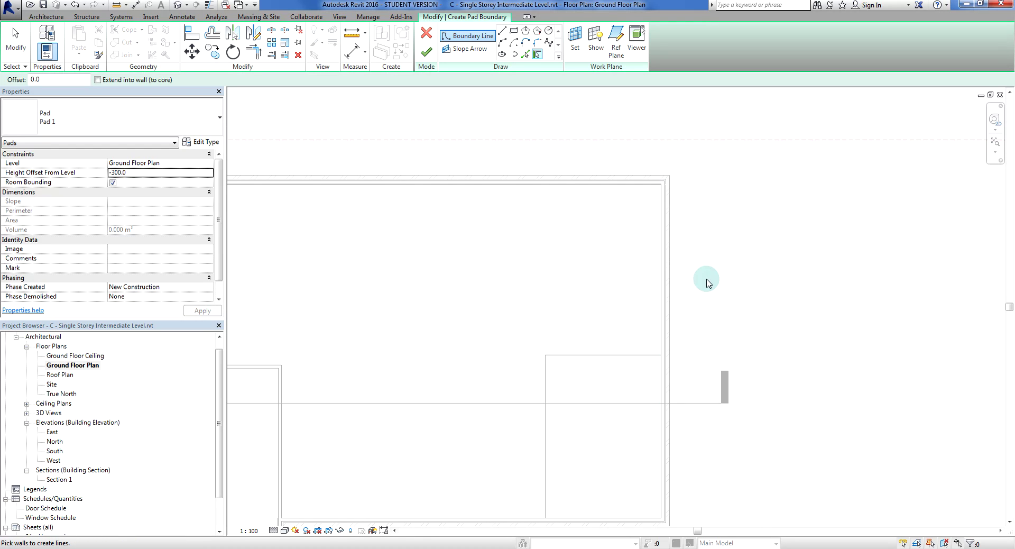
pyautogui.click(514, 31)
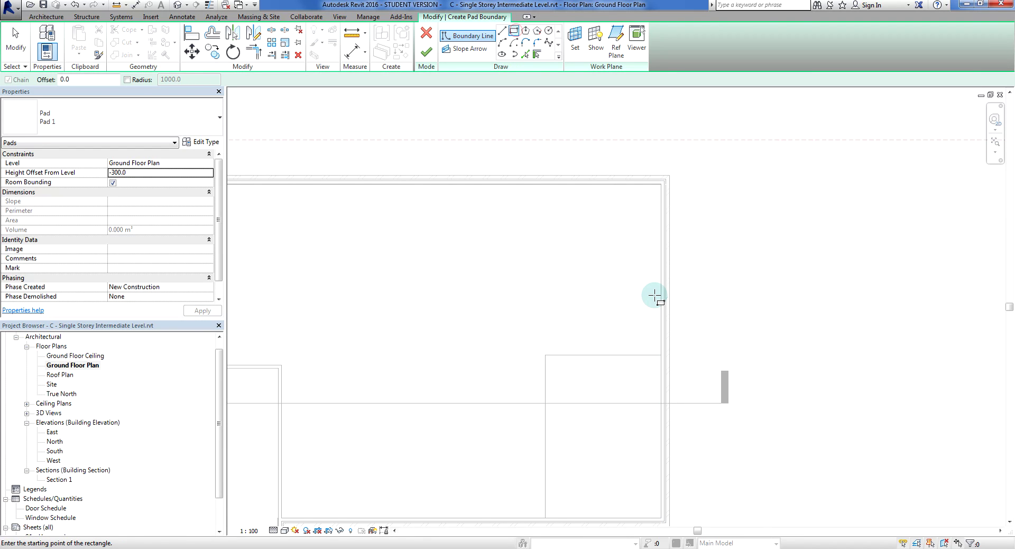
pyautogui.scroll(2, 655, 295)
pyautogui.click(681, 341)
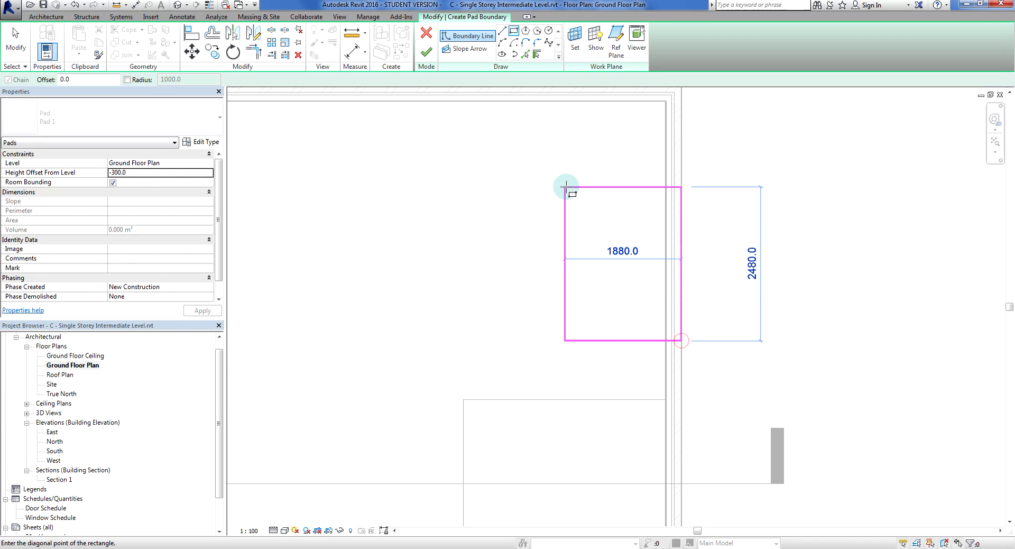
pyautogui.click(525, 175)
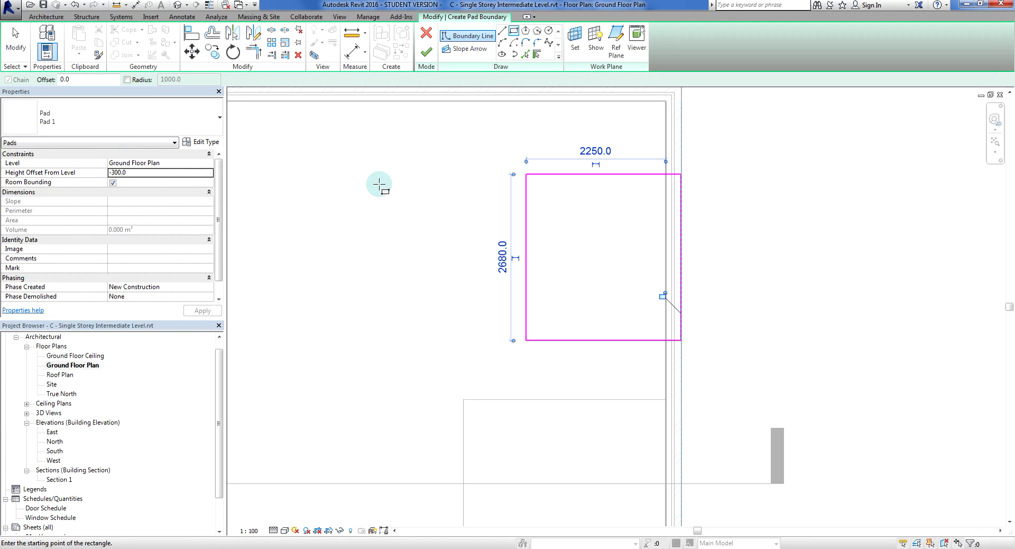
pyautogui.click(432, 53)
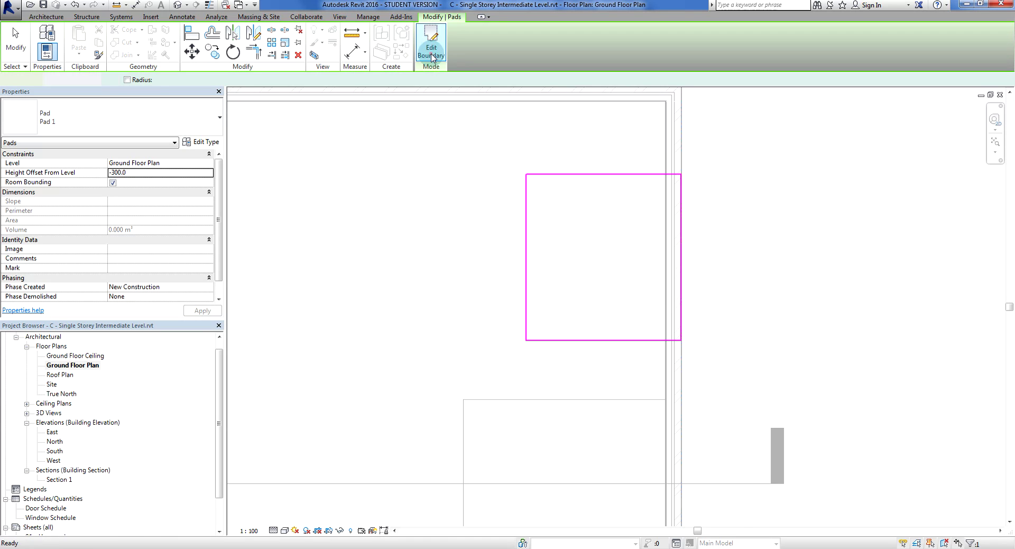
# Clear the pad selection, pan the plan, and check the existing Section 1 line.
pyautogui.click(753, 271)
pyautogui.scroll(-2, 754, 279)
pyautogui.moveTo(753, 279); pyautogui.dragTo(716, 256, button='middle')
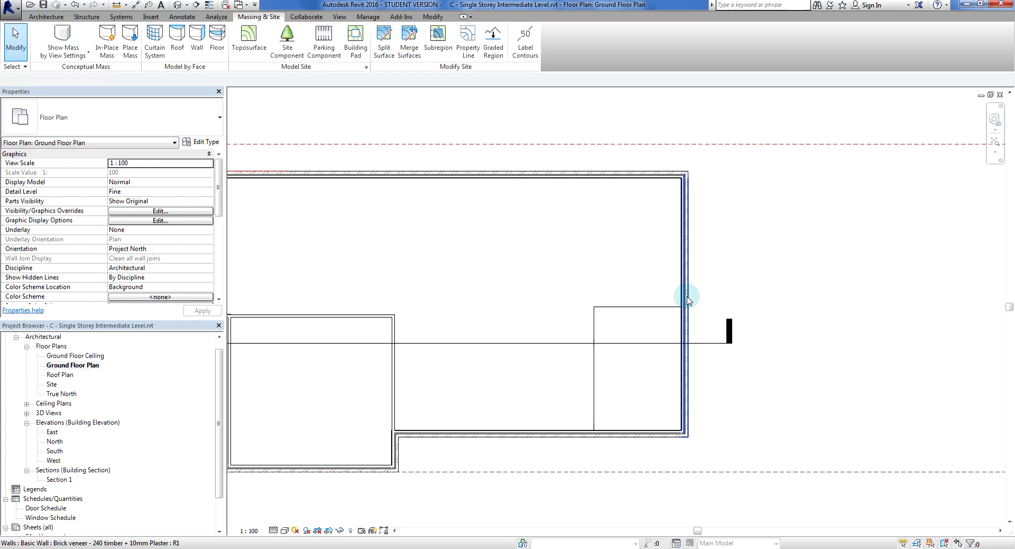
pyautogui.scroll(-2, 759, 284)
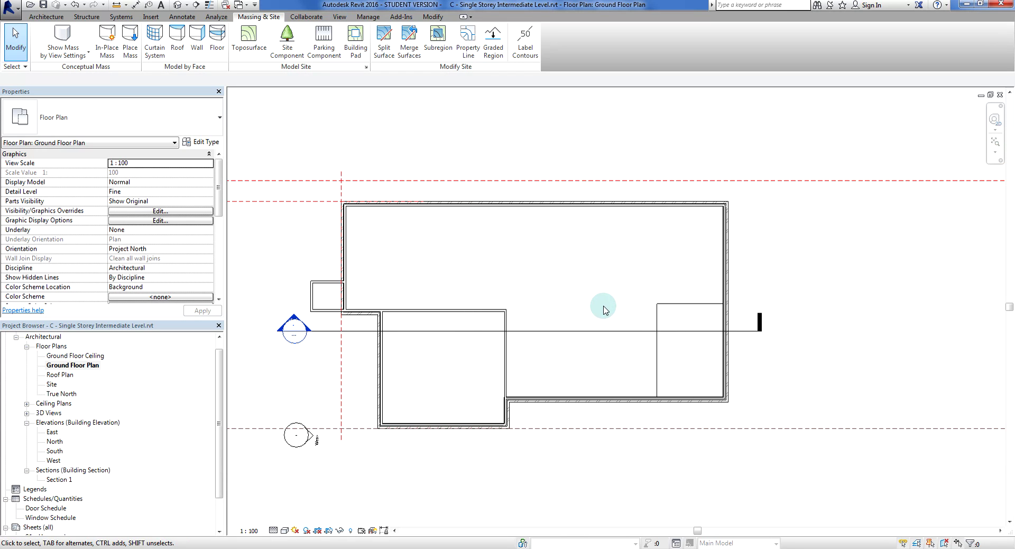
pyautogui.click(595, 331)
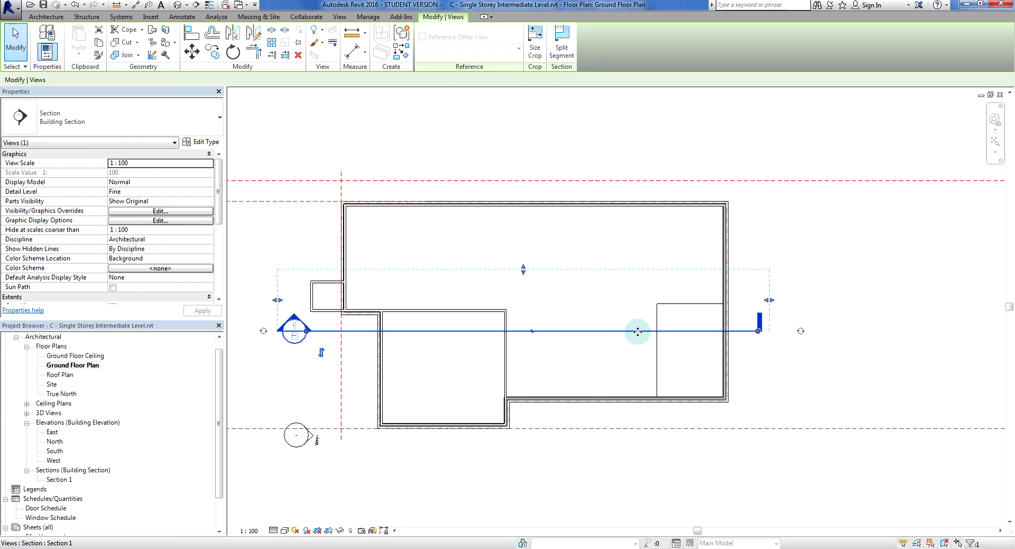
pyautogui.click(813, 240)
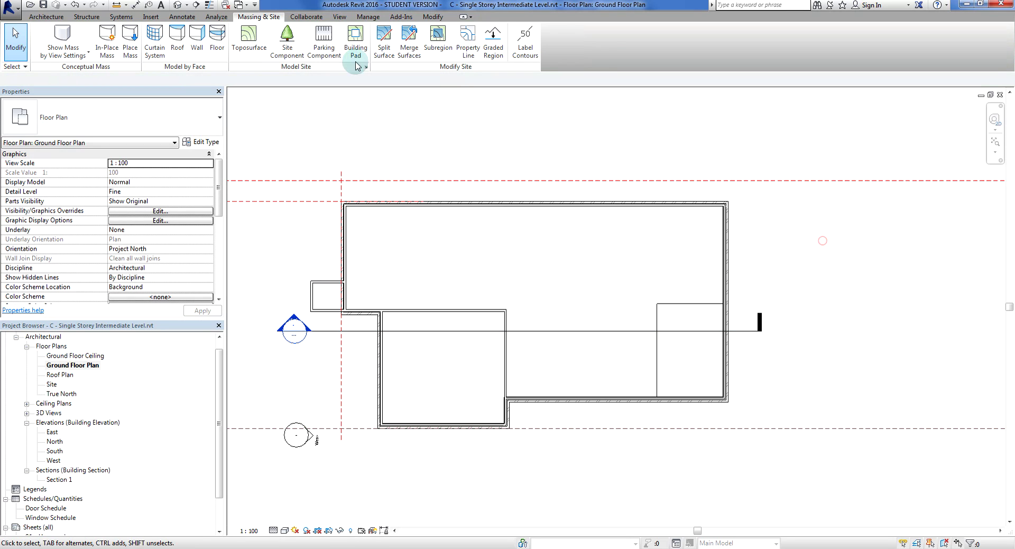
# Place Section 2 across the pad near the right wall and flip it to look up the plan.
pyautogui.click(201, 7)
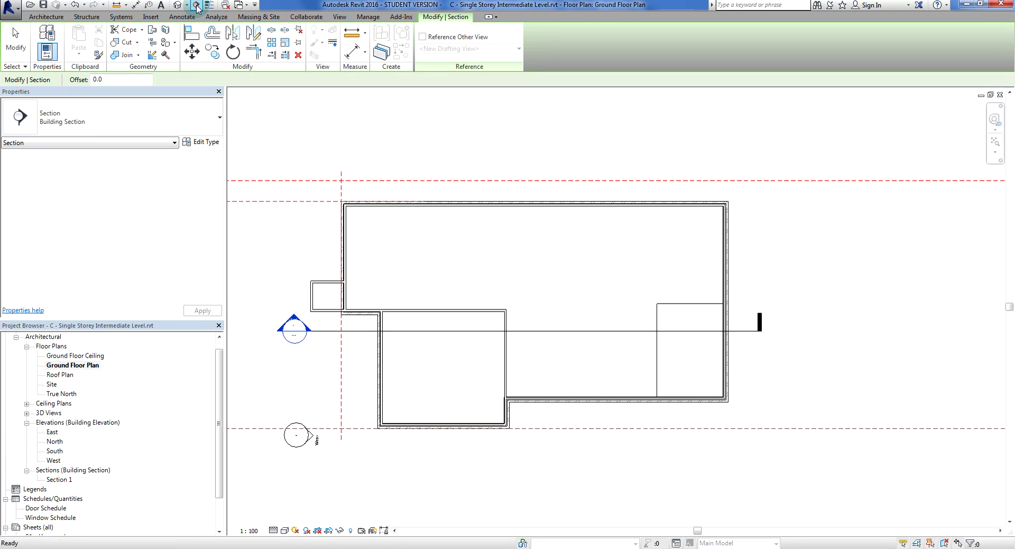
pyautogui.click(769, 251)
pyautogui.click(535, 250)
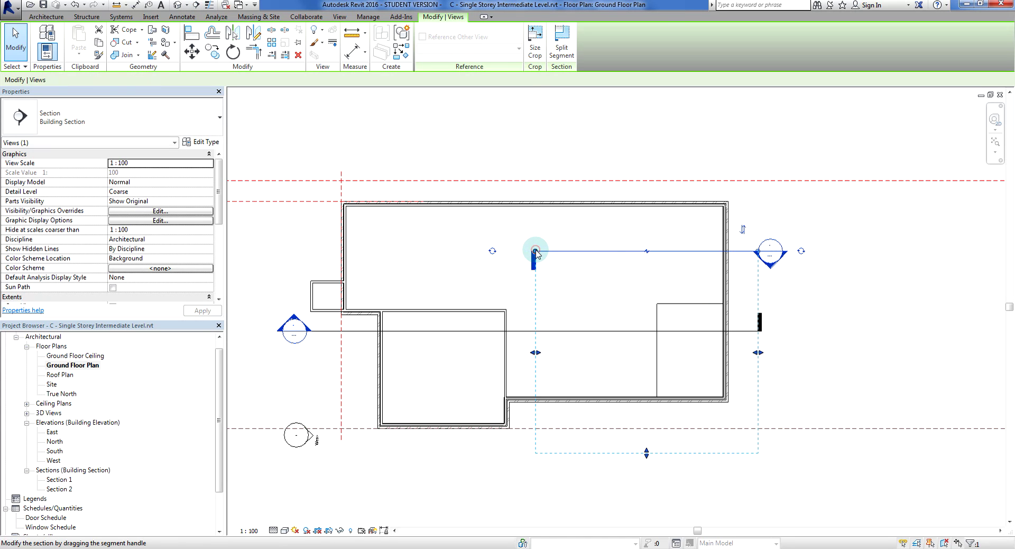
pyautogui.click(743, 230)
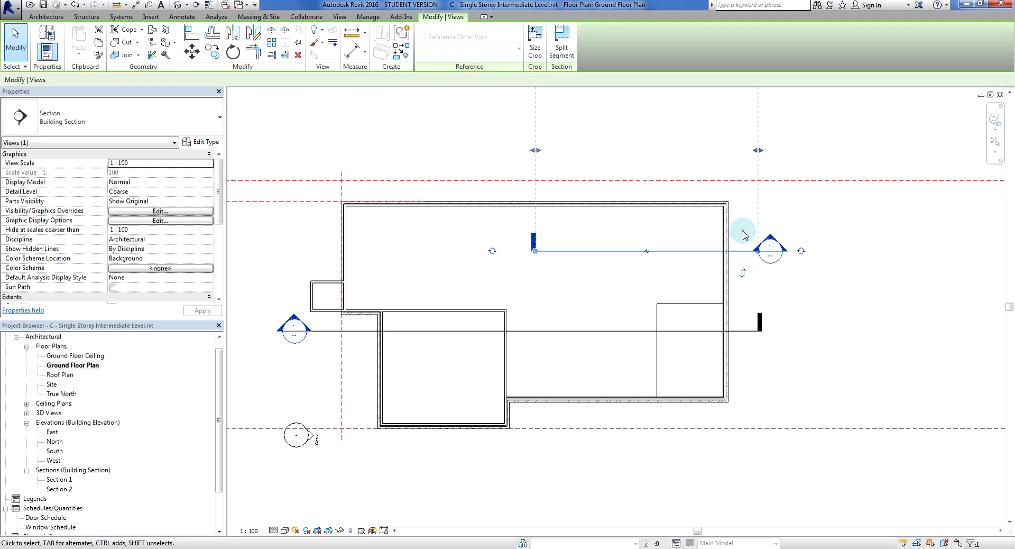
pyautogui.click(846, 251)
pyautogui.scroll(3, 833, 254)
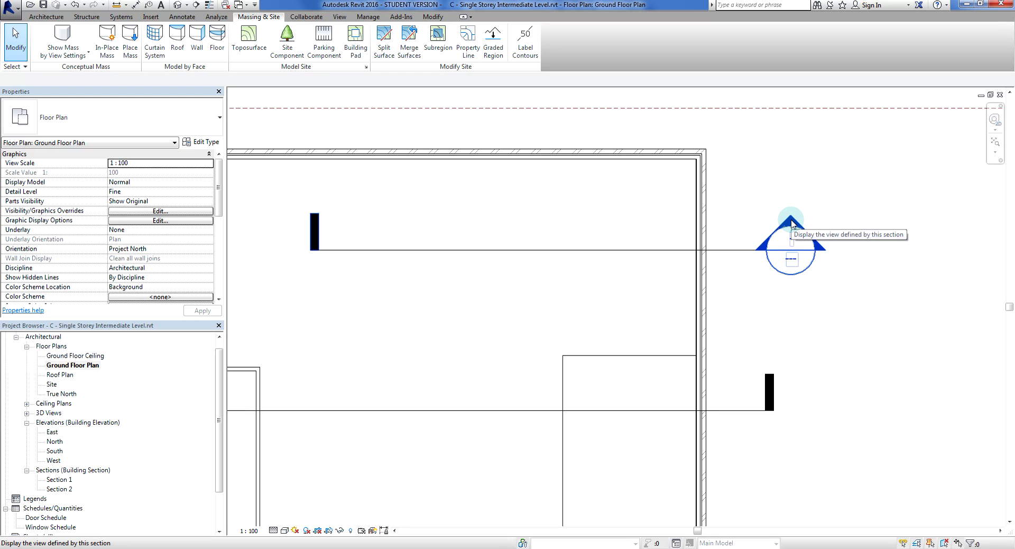
# Open the Section 2 view and zoom in around the wall base.
pyautogui.doubleClick(791, 224)
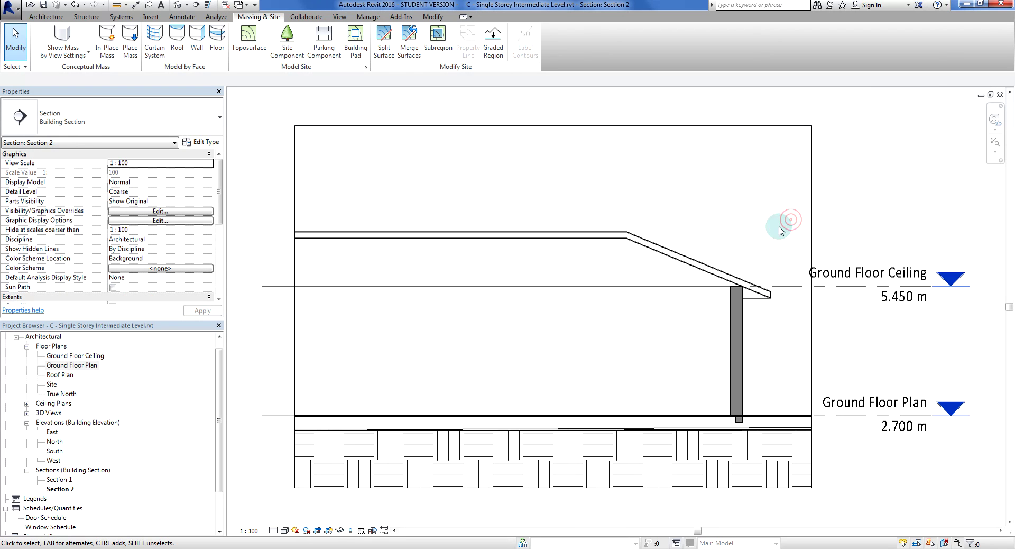
pyautogui.scroll(-2, 715, 345)
pyautogui.scroll(2, 756, 406)
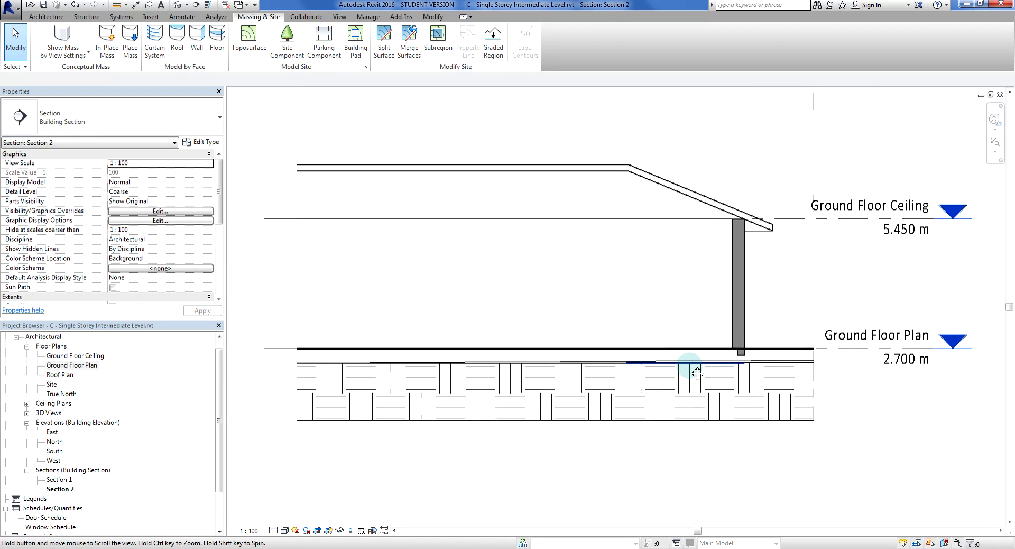
pyautogui.scroll(2, 692, 349)
pyautogui.scroll(-2, 692, 349)
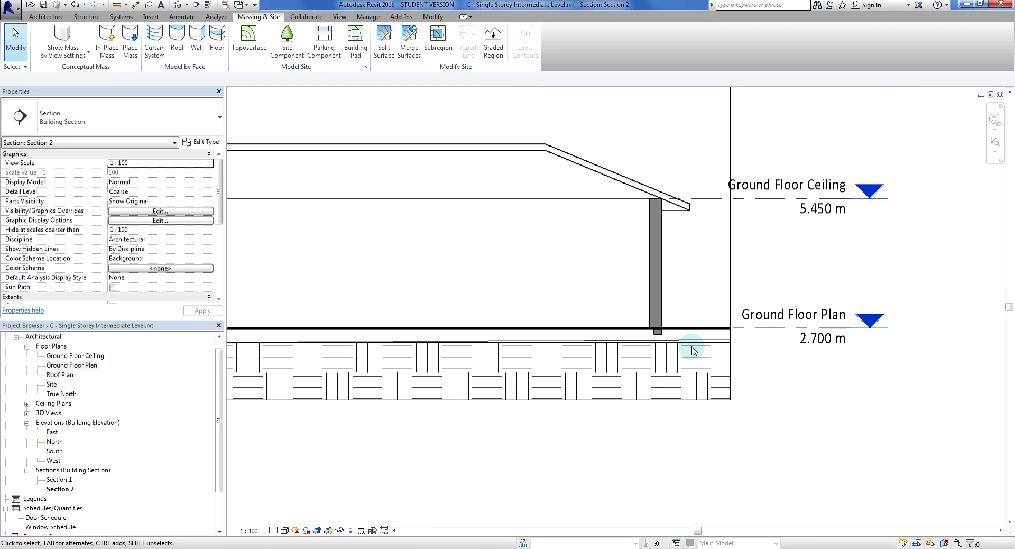
pyautogui.scroll(1, 657, 381)
pyautogui.scroll(-1, 595, 368)
pyautogui.scroll(3, 659, 349)
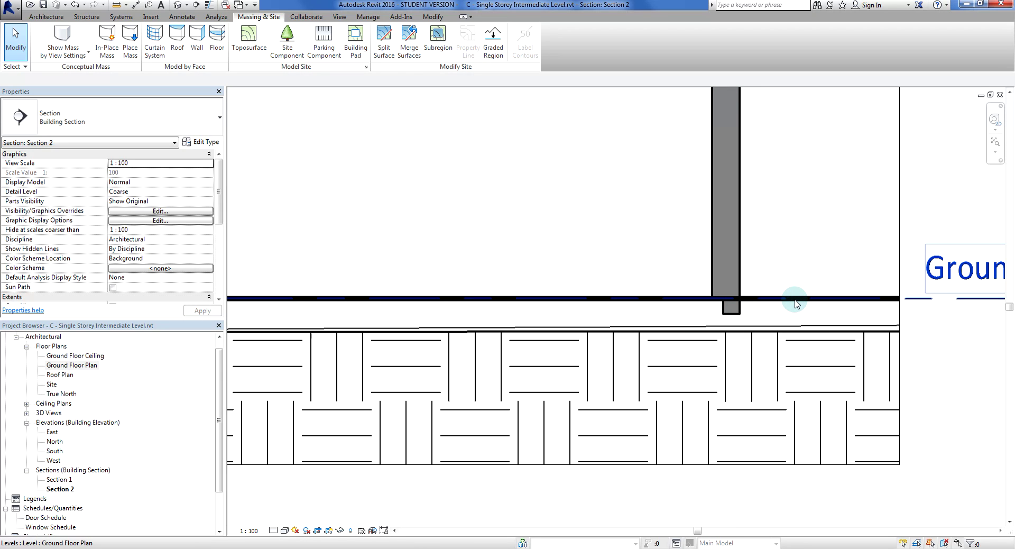
# Select the imported survey DWG, release it with Esc, and zoom out to the whole section.
pyautogui.press('Tab')
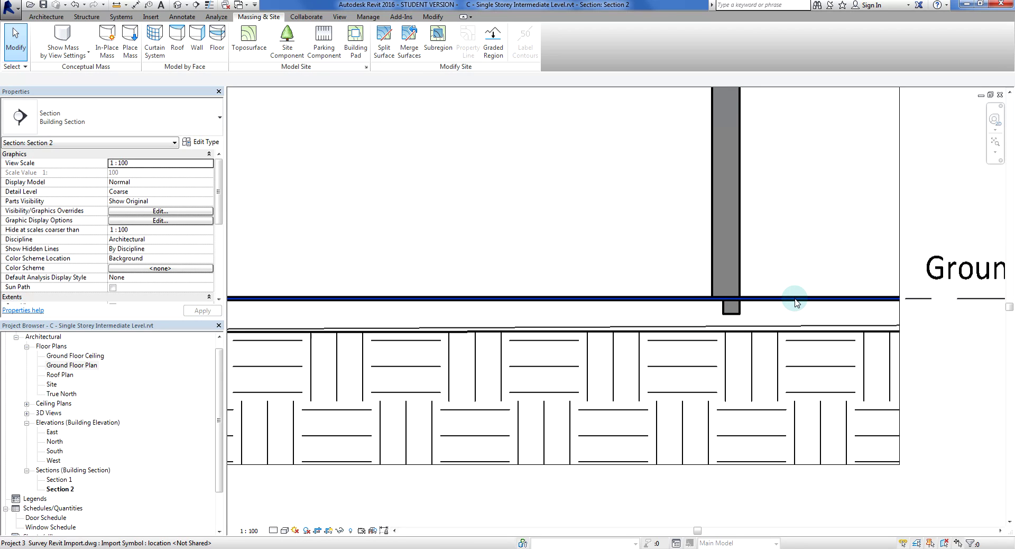
pyautogui.click(797, 303)
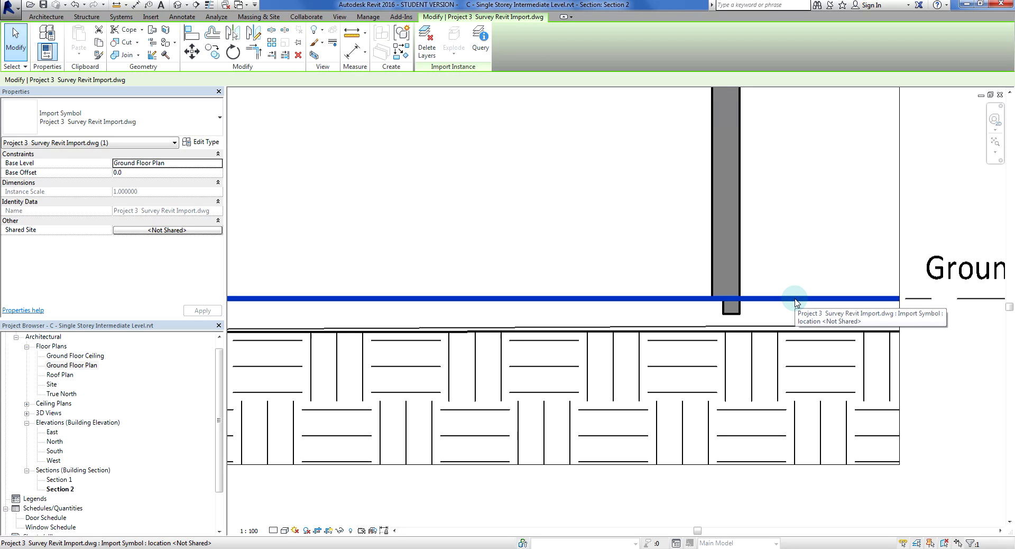
pyautogui.press('Escape')
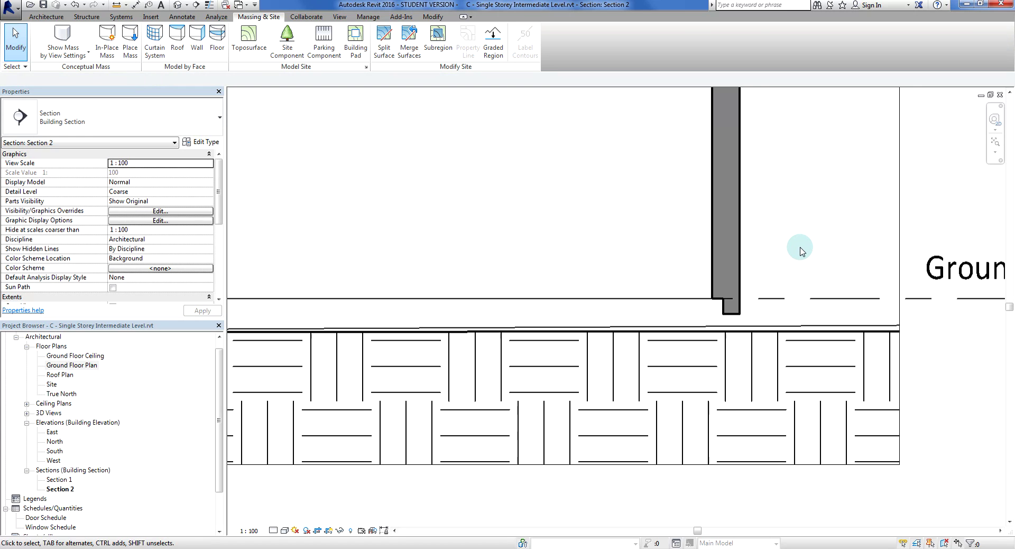
pyautogui.scroll(-4, 800, 249)
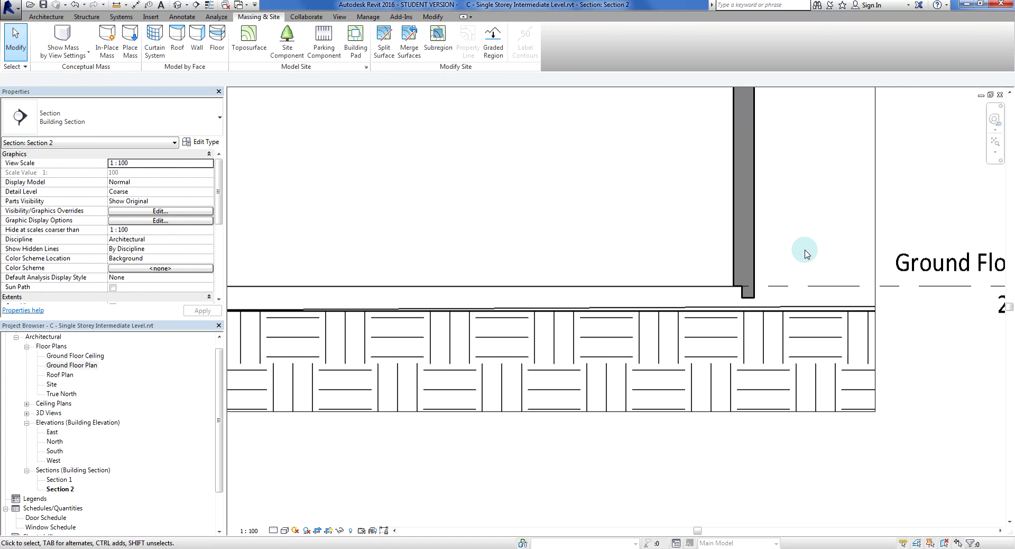
# Switch Section 2 to Fine detail level and zoom in on the slab and wall base.
pyautogui.click(273, 530)
pyautogui.click(285, 515)
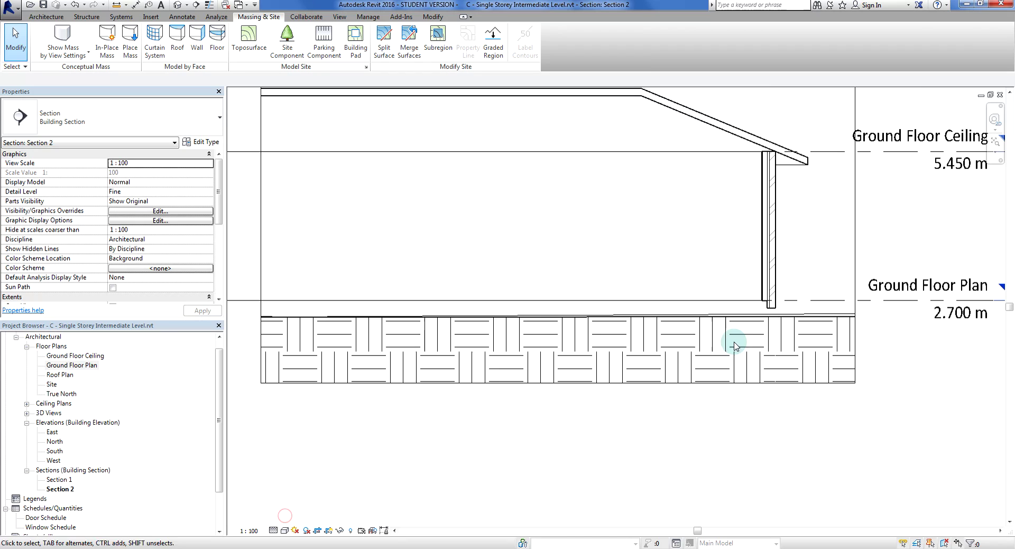
pyautogui.scroll(3, 734, 346)
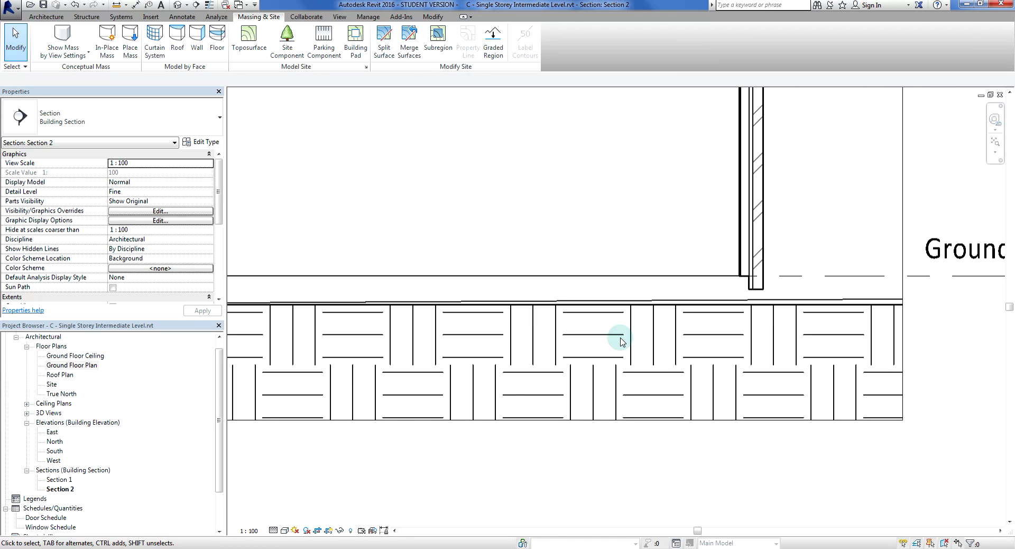
pyautogui.scroll(3, 524, 302)
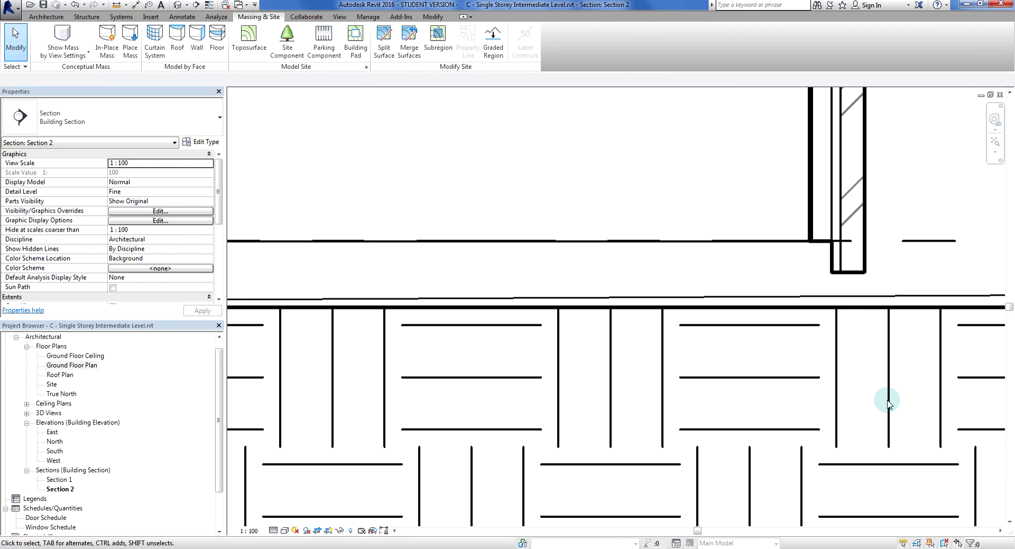
pyautogui.scroll(-4, 821, 324)
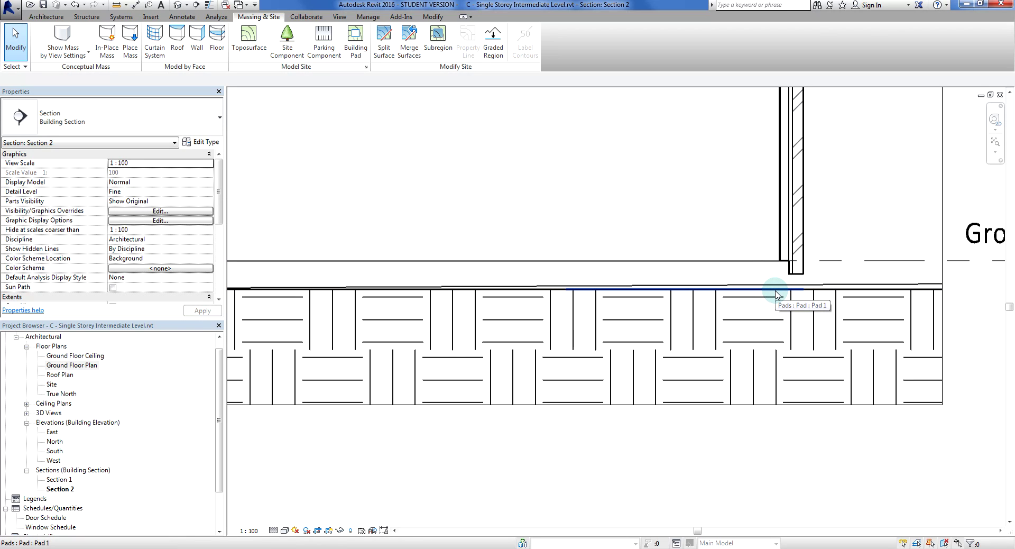
pyautogui.scroll(2, 776, 294)
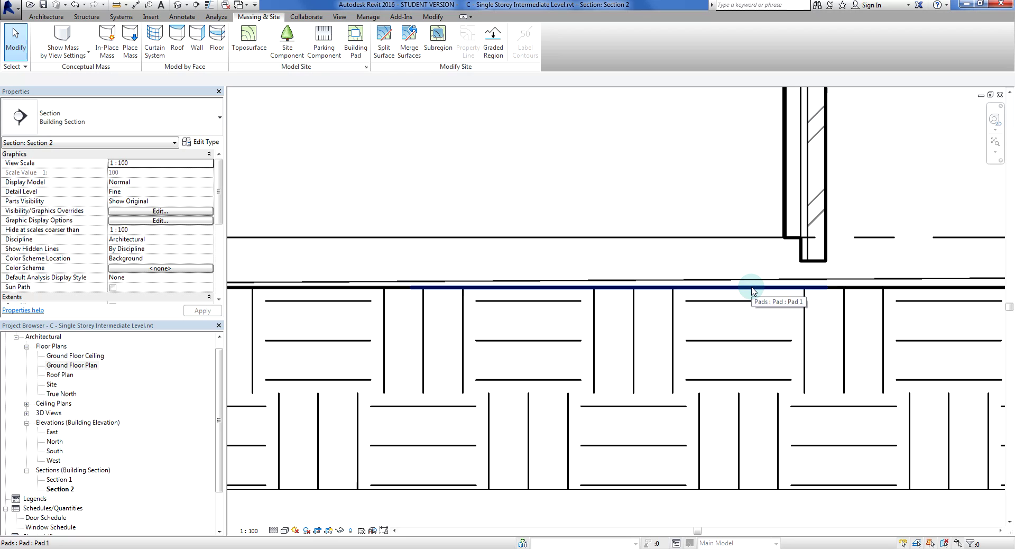
pyautogui.scroll(-3, 756, 293)
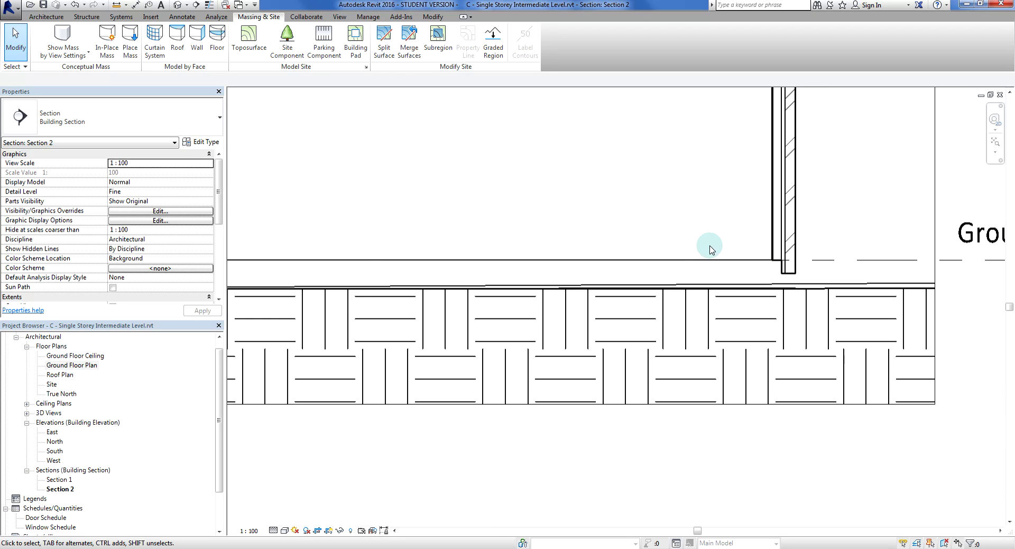
pyautogui.scroll(3, 710, 245)
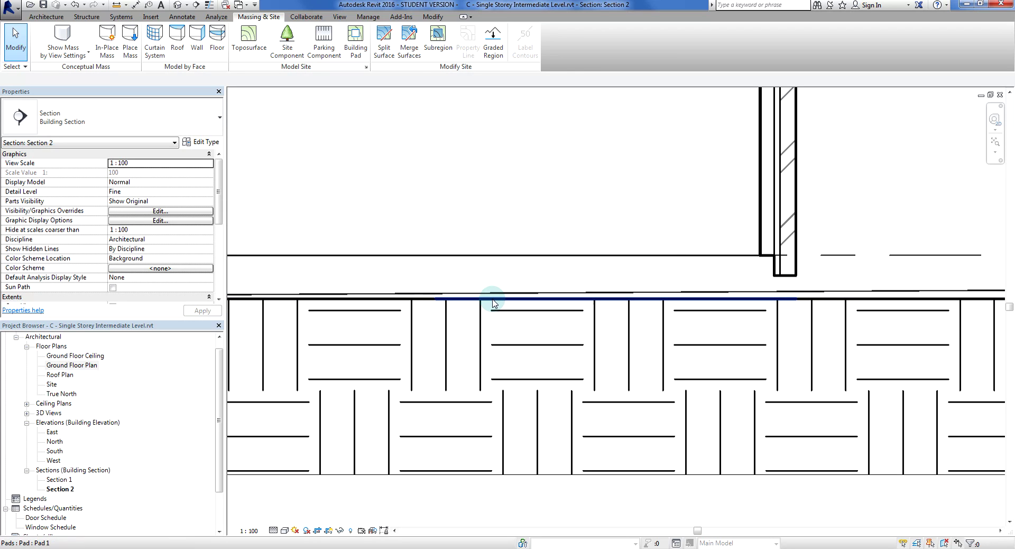
# Set Pad 1's Height Offset From Level to -500.0 and apply the change.
pyautogui.click(657, 299)
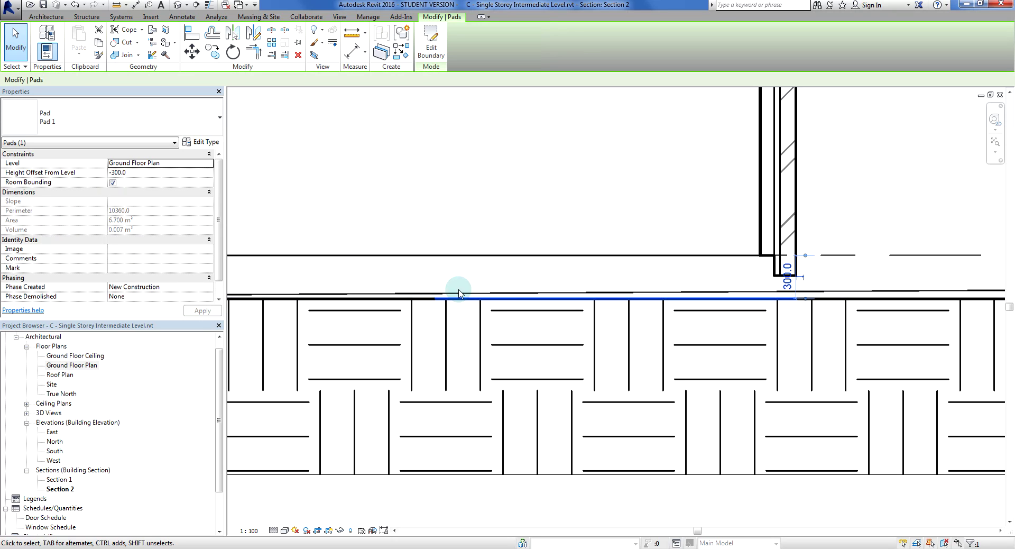
pyautogui.click(118, 173)
pyautogui.doubleClick(117, 173)
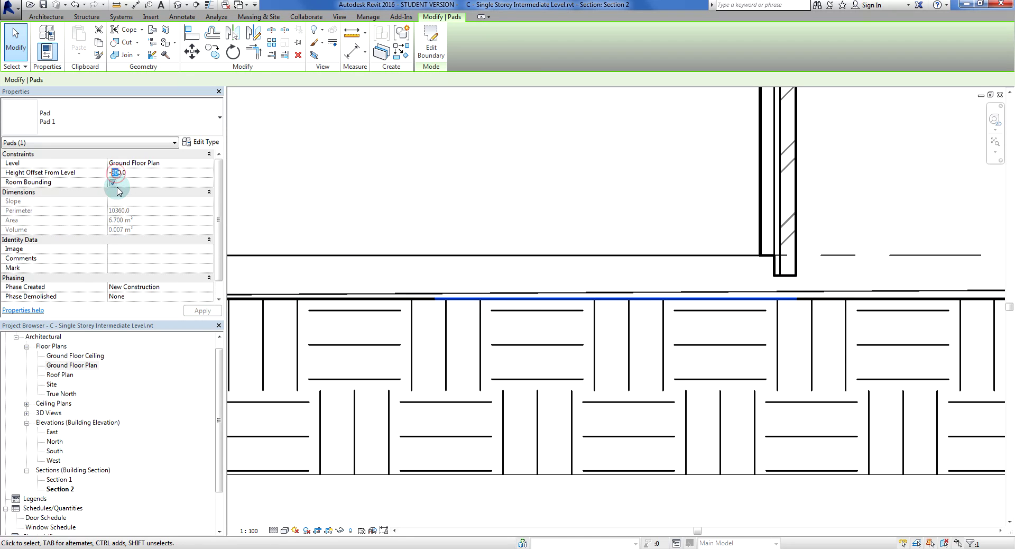
pyautogui.write('500')
pyautogui.click(203, 311)
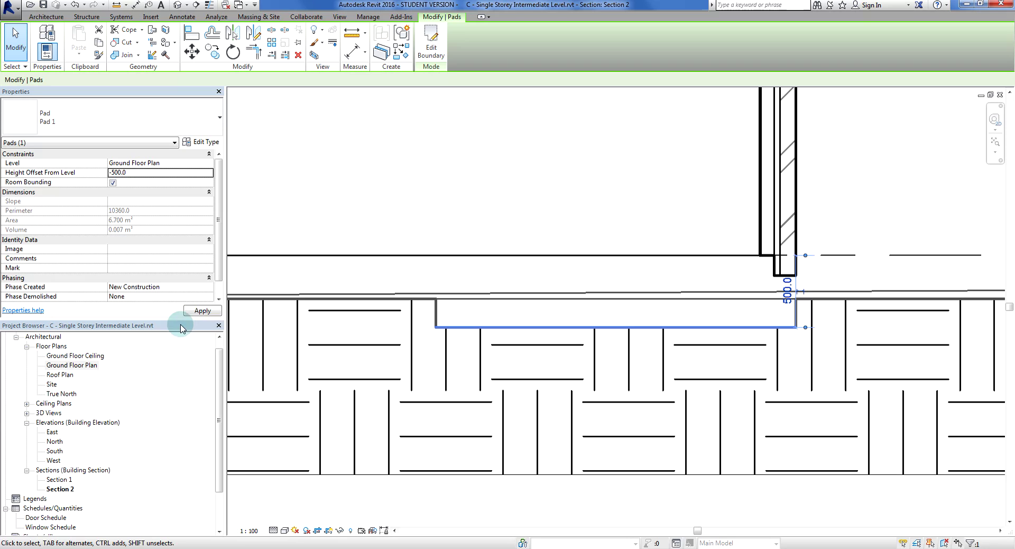
pyautogui.click(531, 206)
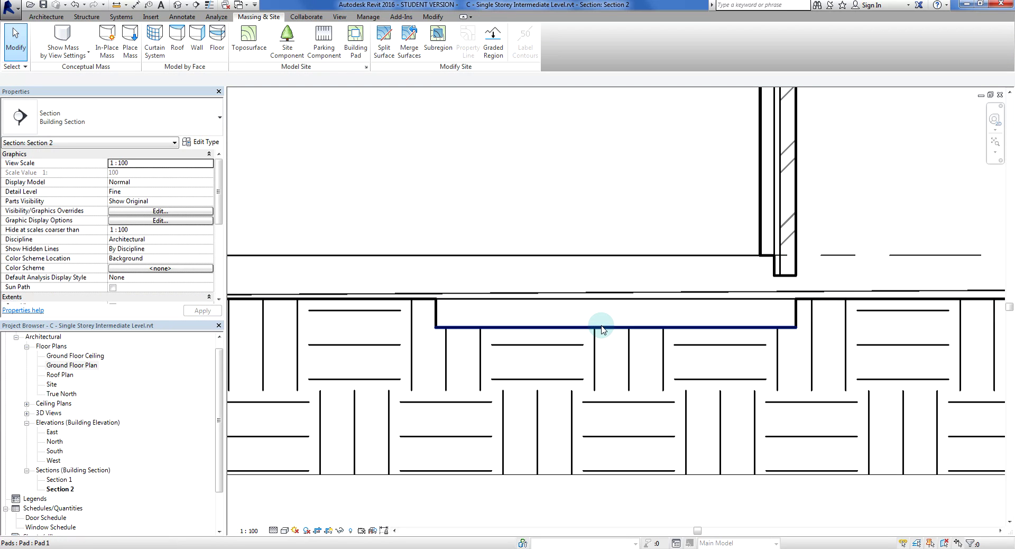
pyautogui.scroll(2, 758, 313)
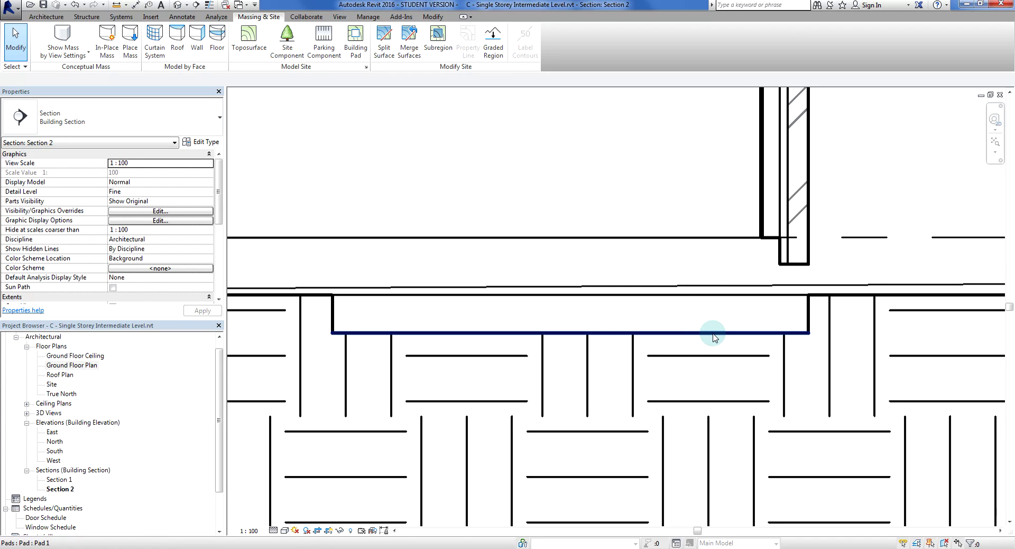
# Drag the wall's bottom grip down until Base Extension Distance reads -151.0.
pyautogui.click(792, 262)
pyautogui.moveTo(834, 172); pyautogui.dragTo(714, 186, button='middle')
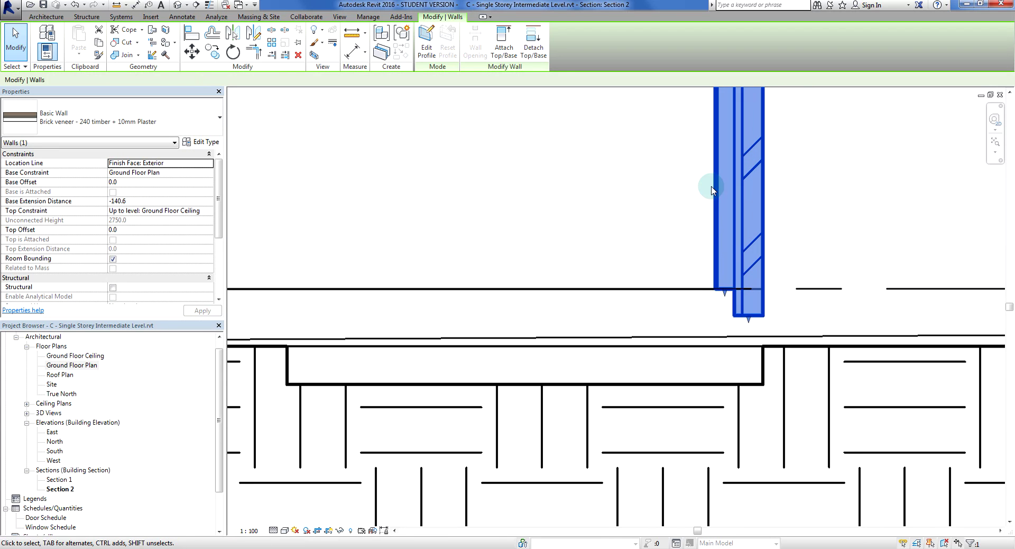
pyautogui.scroll(3, 753, 318)
pyautogui.moveTo(748, 319); pyautogui.dragTo(749, 316)
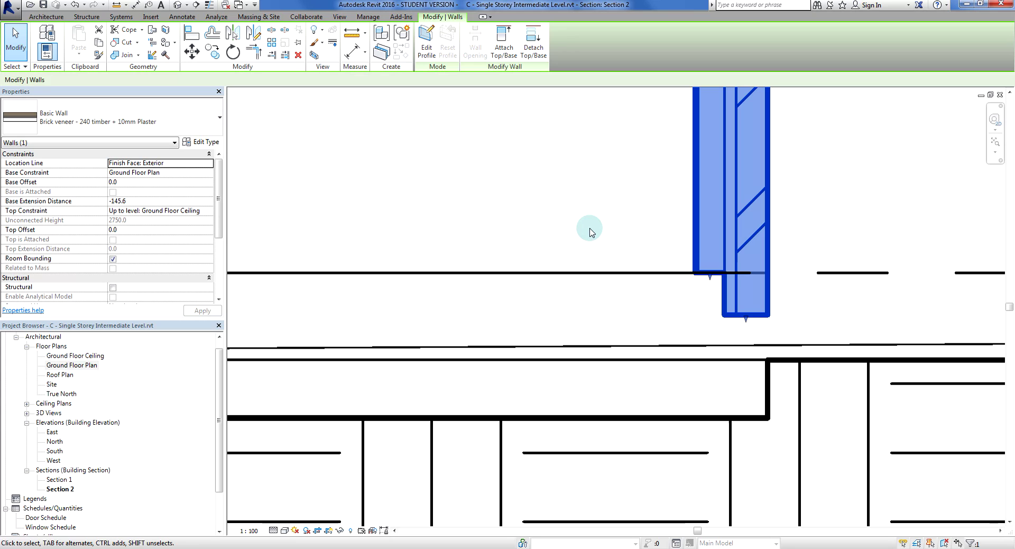
pyautogui.moveTo(743, 320); pyautogui.dragTo(746, 321)
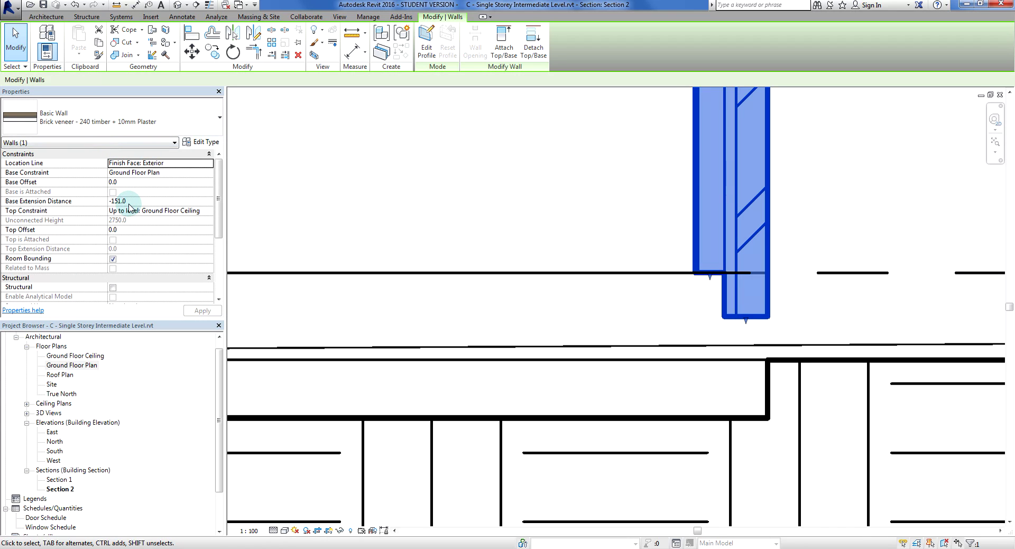
pyautogui.click(447, 195)
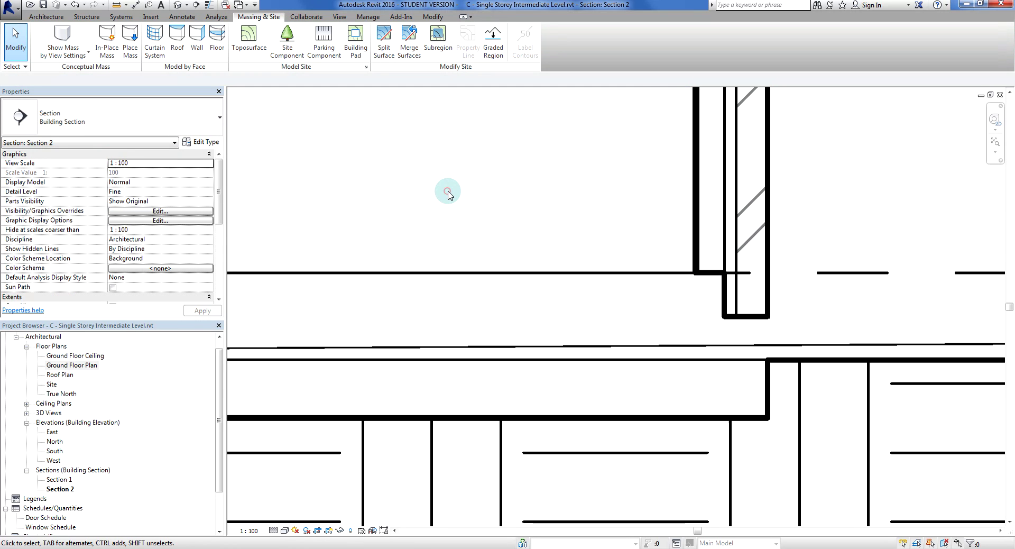
# Pan and zoom Section 2 to frame the slab and the wall base.
pyautogui.scroll(-3, 453, 200)
pyautogui.scroll(2, 560, 262)
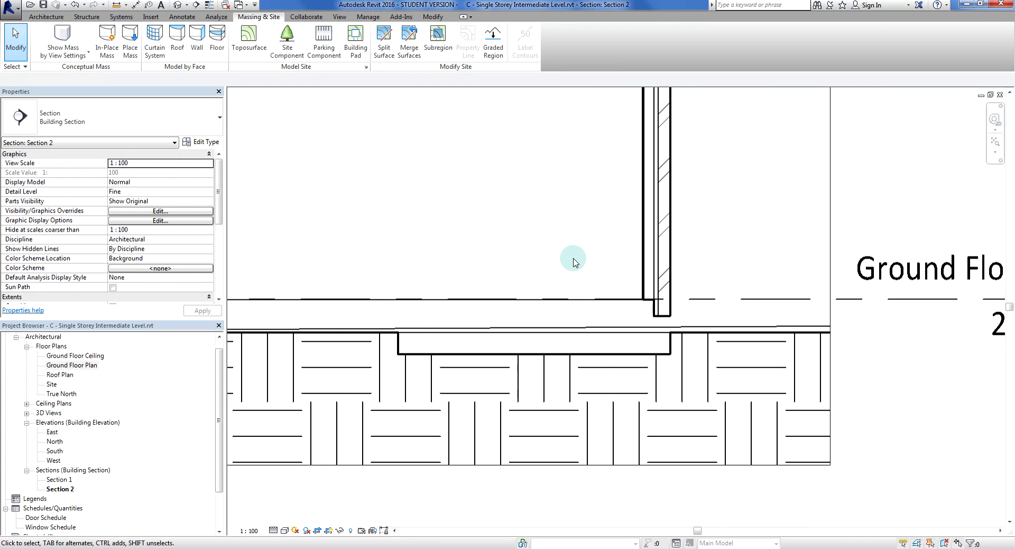
pyautogui.moveTo(629, 281); pyautogui.dragTo(668, 251, button='middle')
pyautogui.scroll(1, 668, 269)
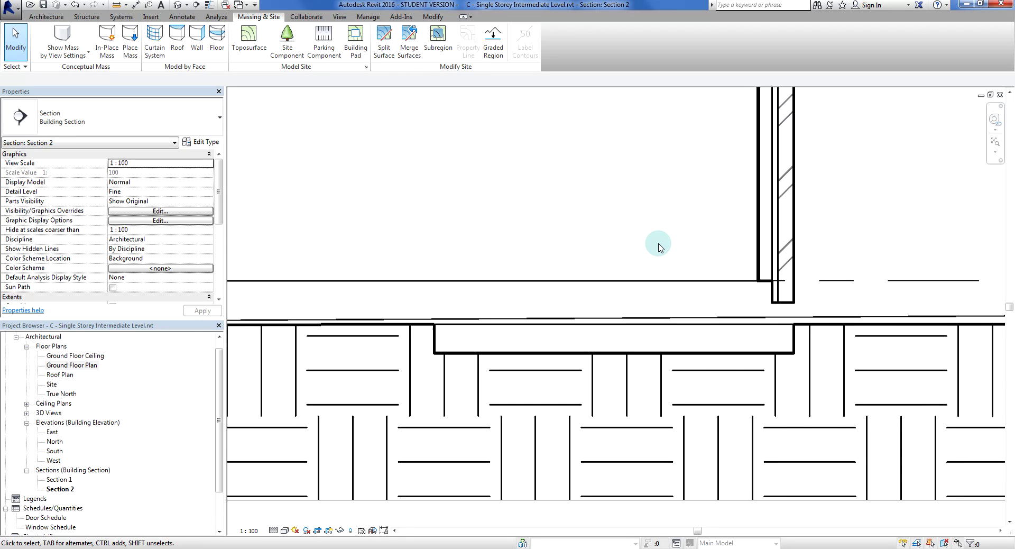
pyautogui.moveTo(659, 249); pyautogui.dragTo(656, 254, button='middle')
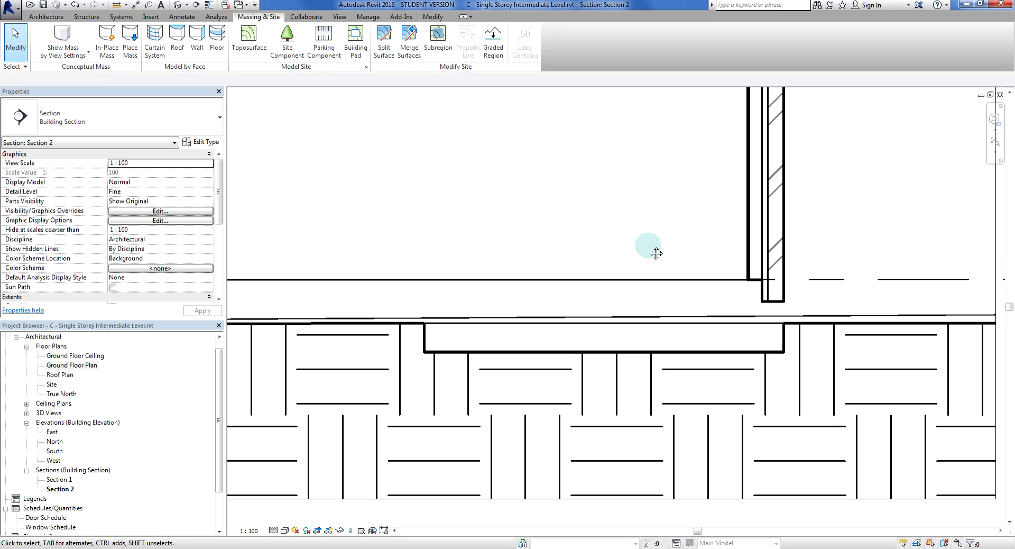
# Start a Masking Region sketch from Annotate > Region and show the Line Style list.
pyautogui.click(182, 17)
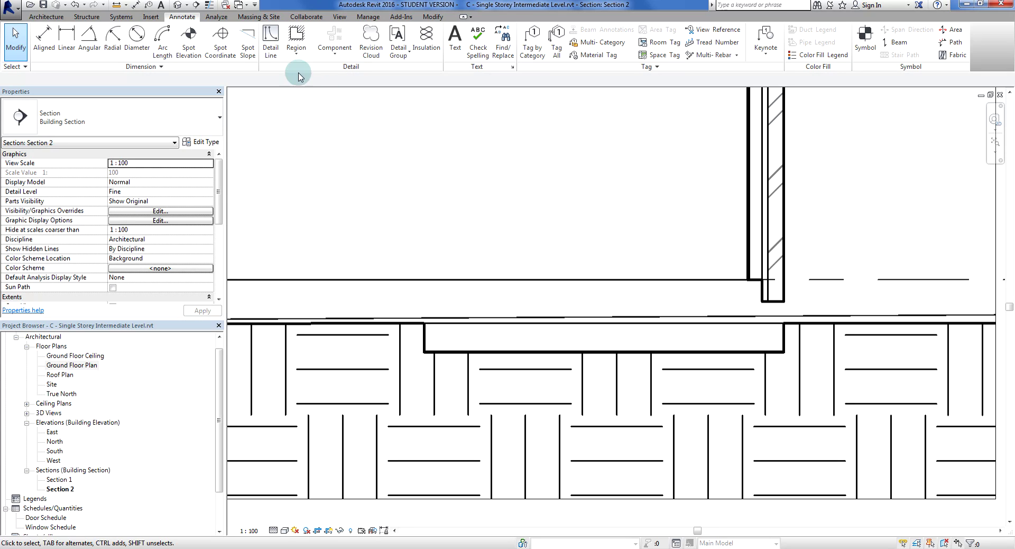
pyautogui.click(303, 55)
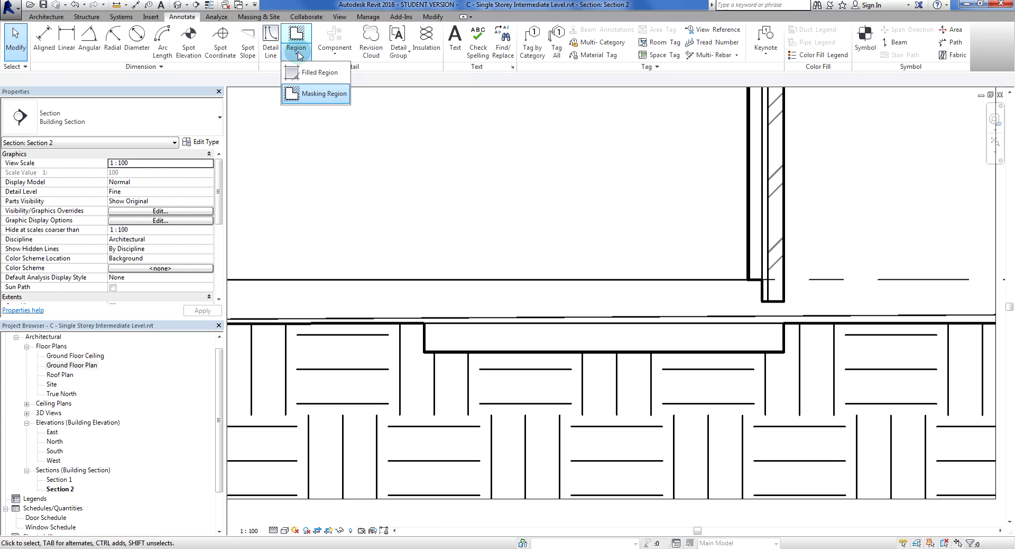
pyautogui.click(318, 94)
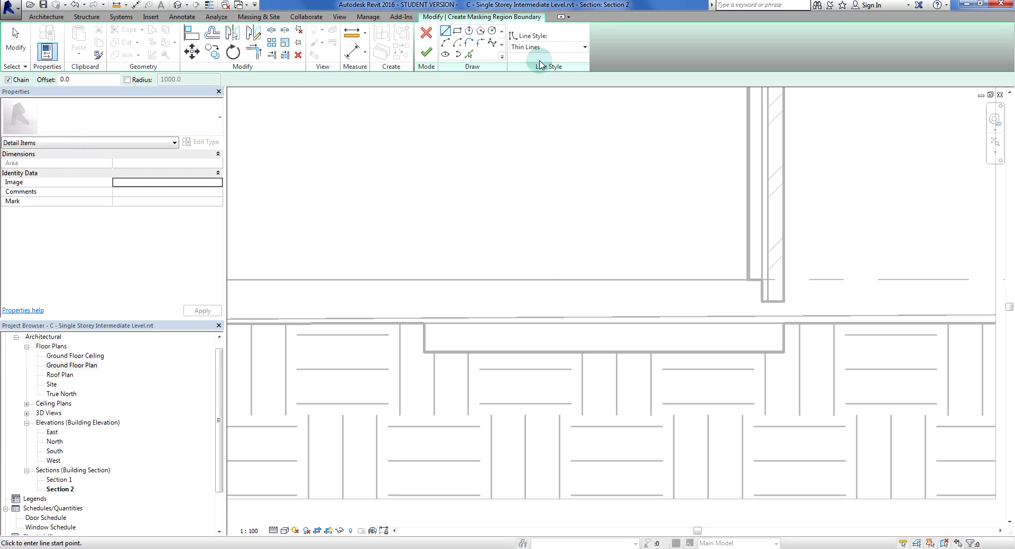
pyautogui.click(561, 47)
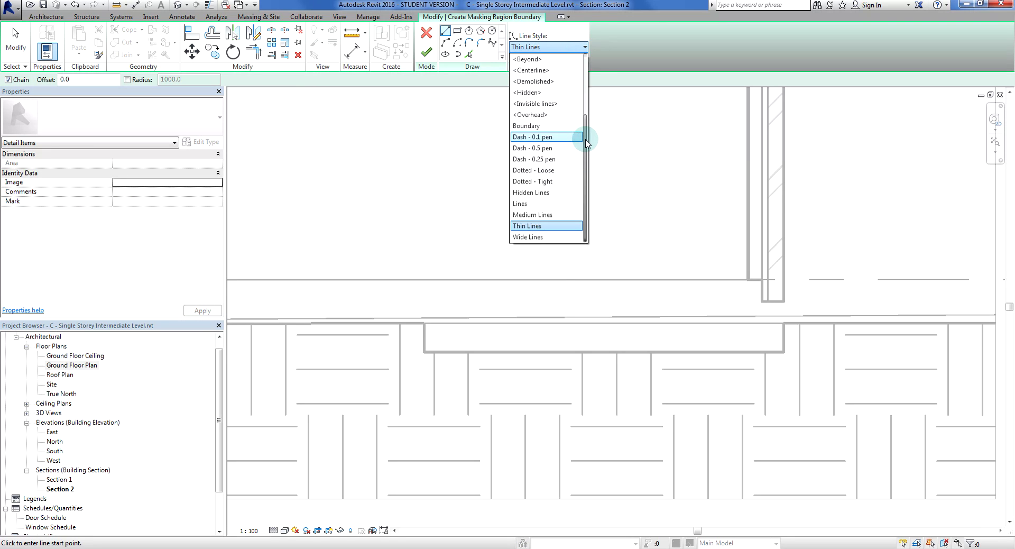
pyautogui.moveTo(586, 143); pyautogui.dragTo(585, 72)
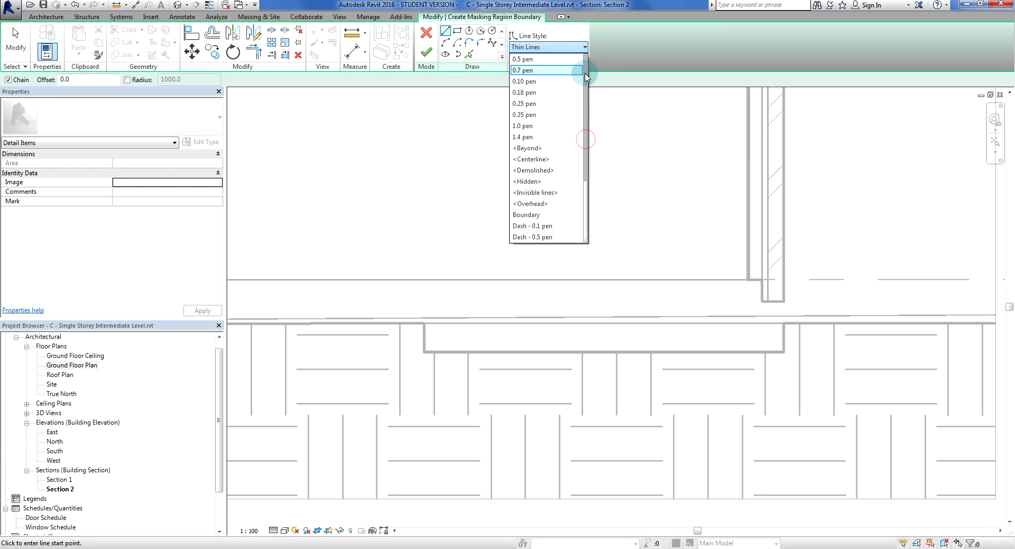
# Use 0.25 pen lines to outline the slab top, stepping across the wall base down to the bottom.
pyautogui.click(528, 104)
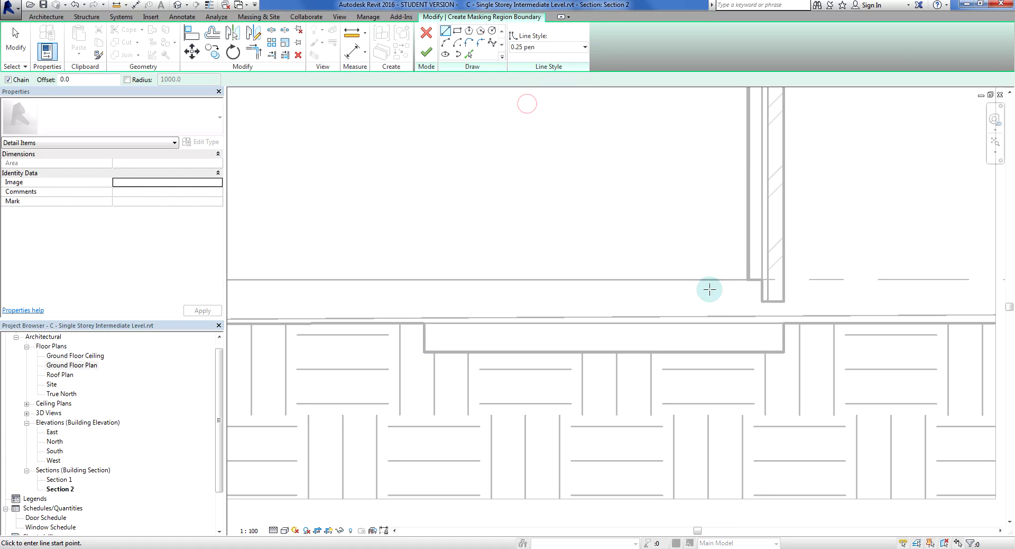
pyautogui.scroll(3, 711, 289)
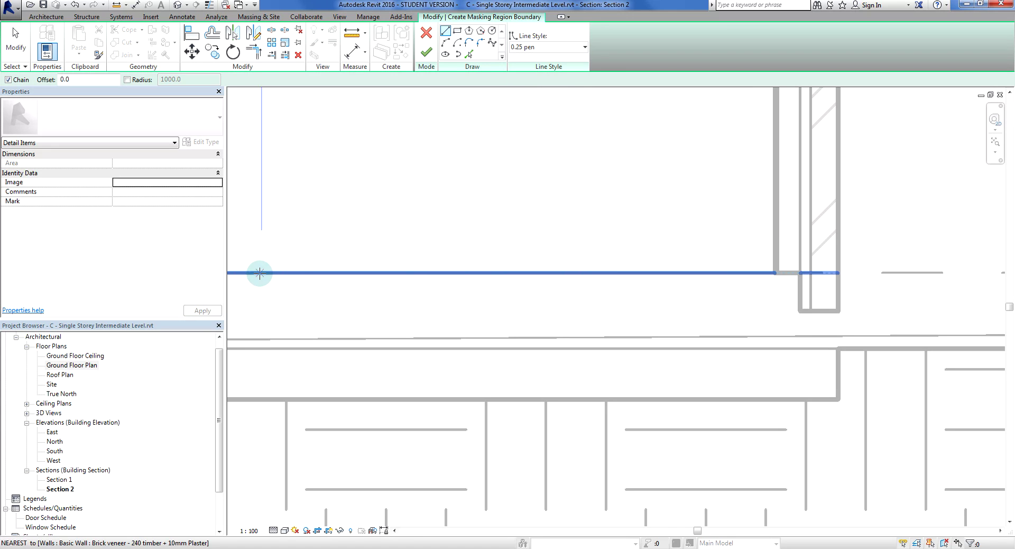
pyautogui.press('Escape')
pyautogui.click(305, 270)
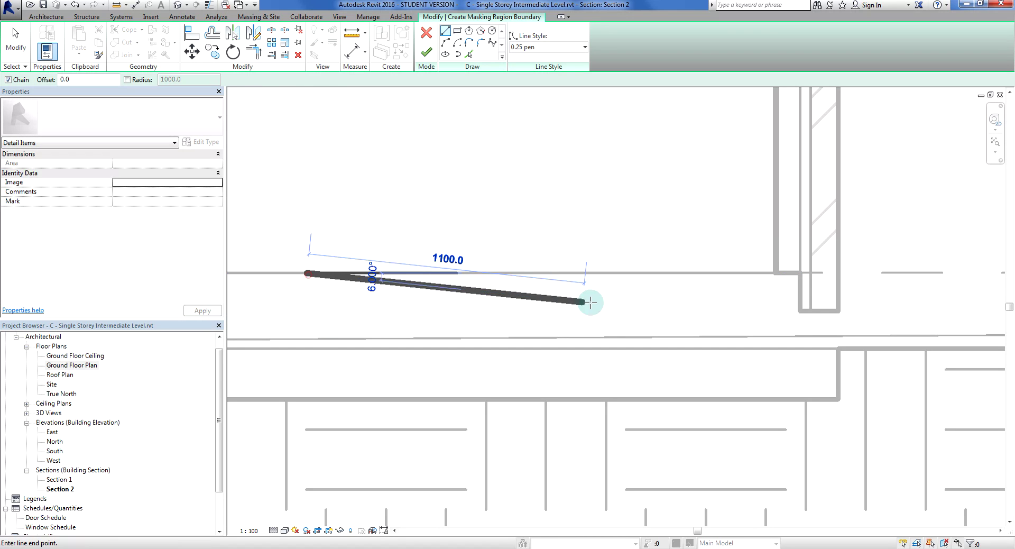
pyautogui.click(800, 273)
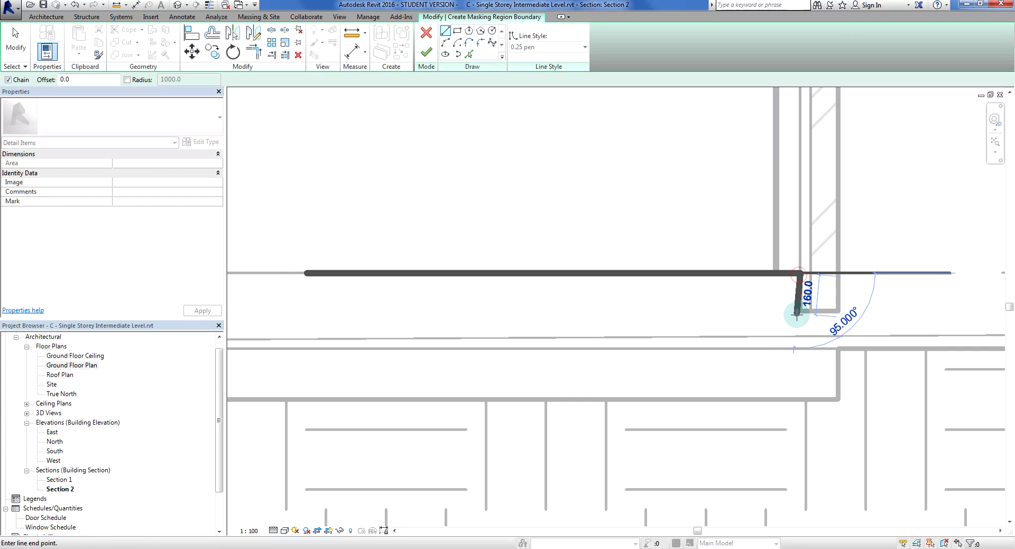
pyautogui.click(799, 311)
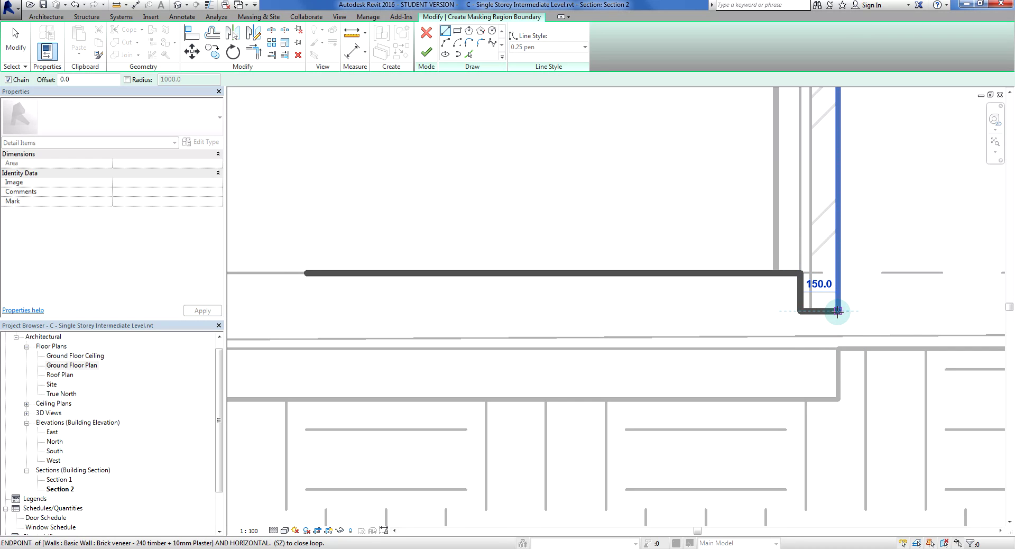
pyautogui.click(837, 311)
pyautogui.click(838, 399)
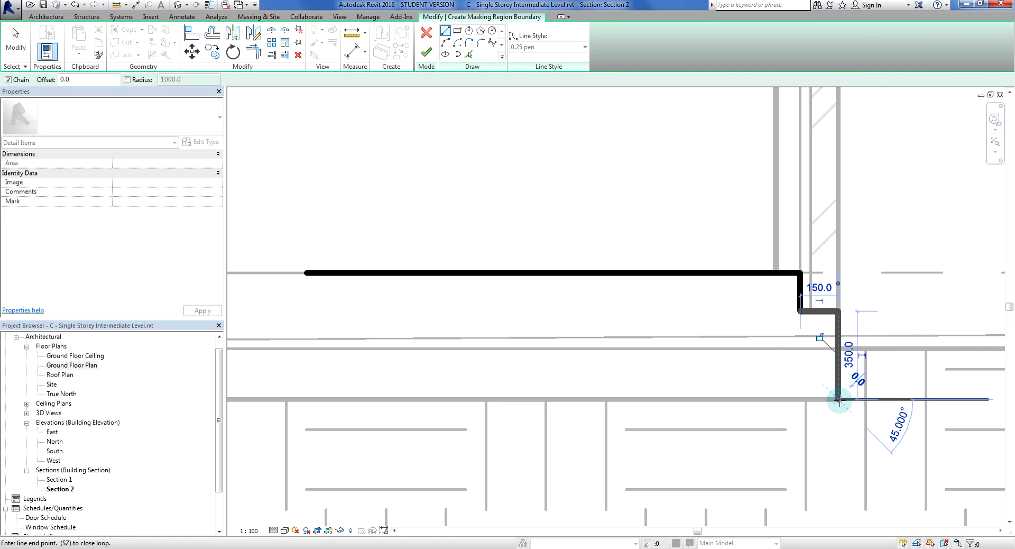
# Draw the bottom edge, the 240 step up, the angled corner and inner edge, closing the loop.
pyautogui.click(741, 400)
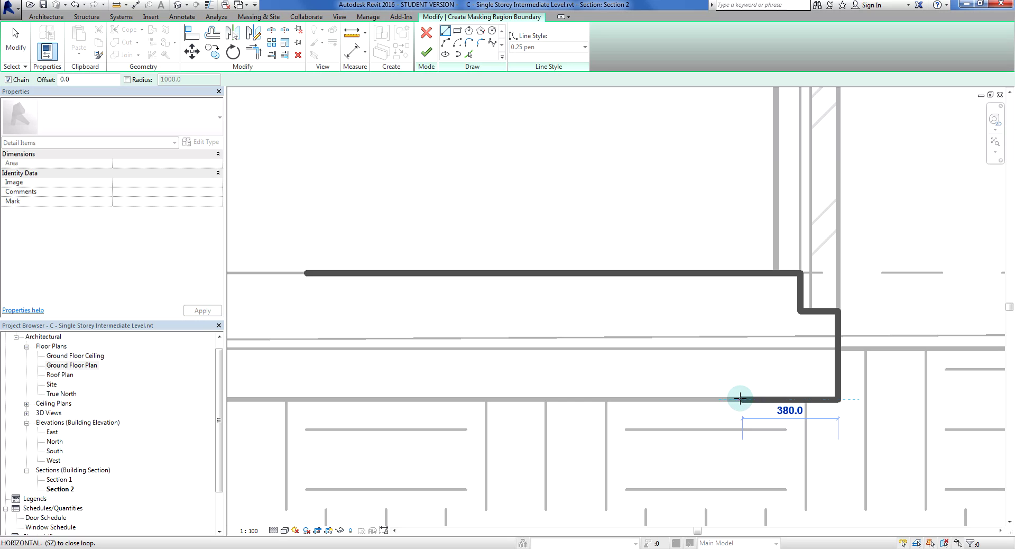
pyautogui.click(737, 399)
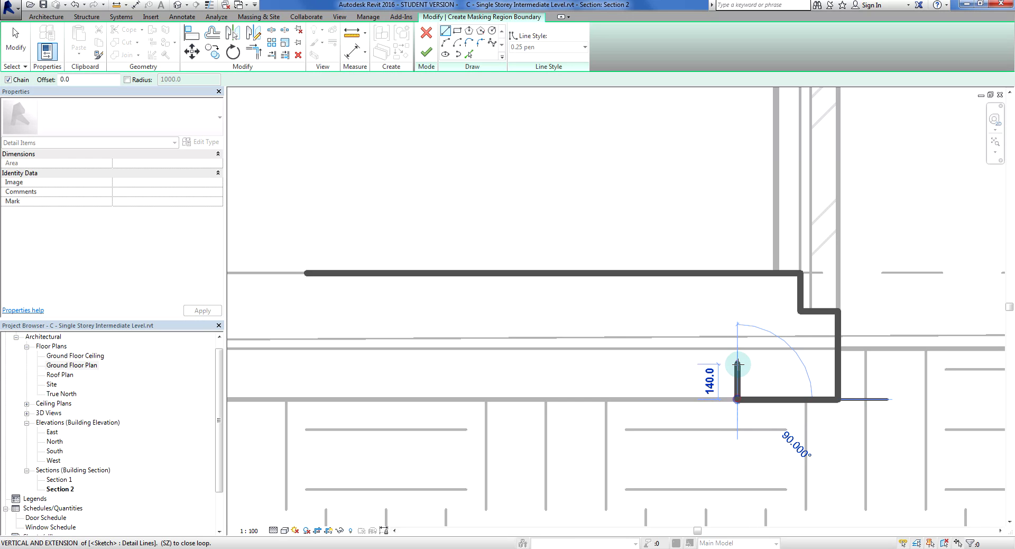
pyautogui.click(739, 323)
pyautogui.click(715, 302)
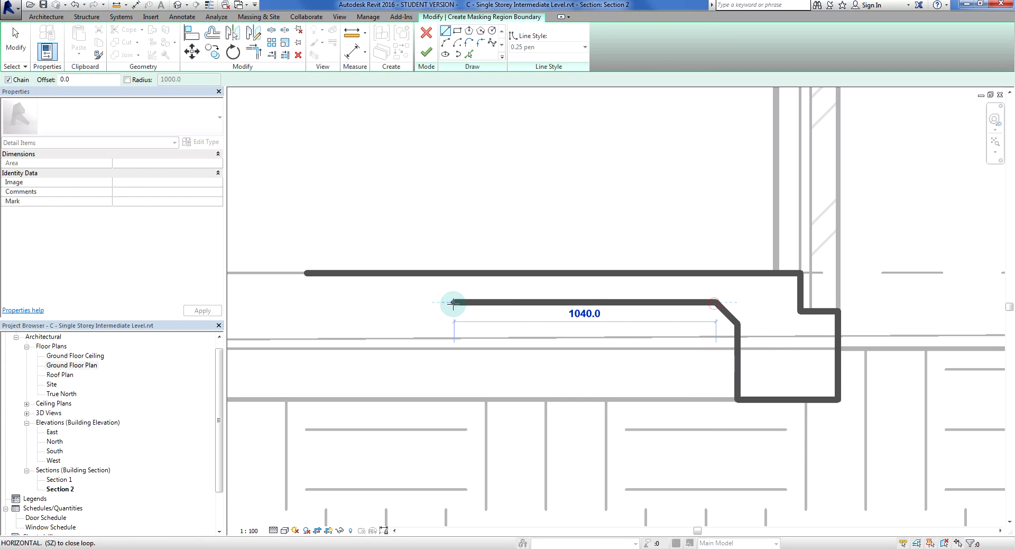
pyautogui.click(306, 303)
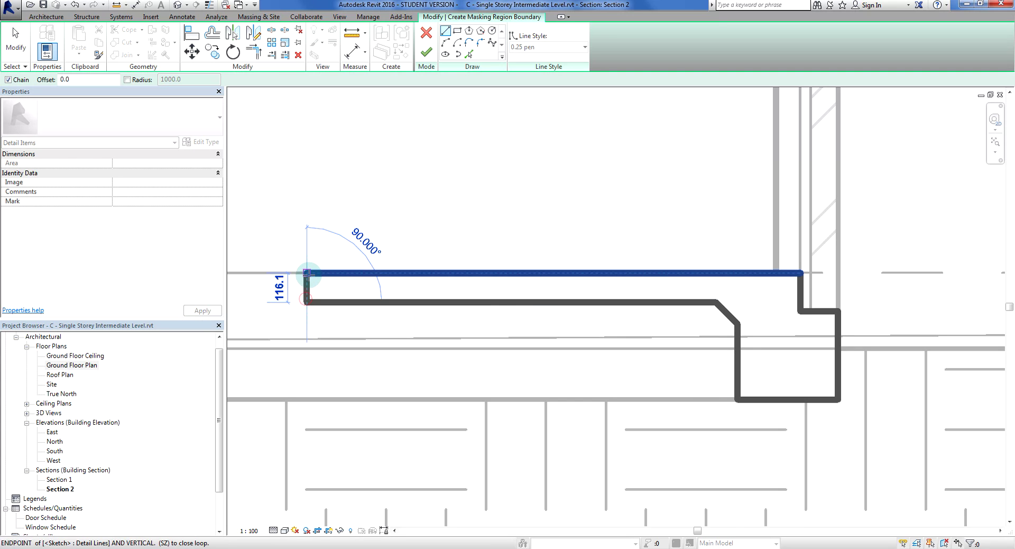
pyautogui.click(308, 272)
pyautogui.press('Escape')
pyautogui.scroll(-3, 374, 247)
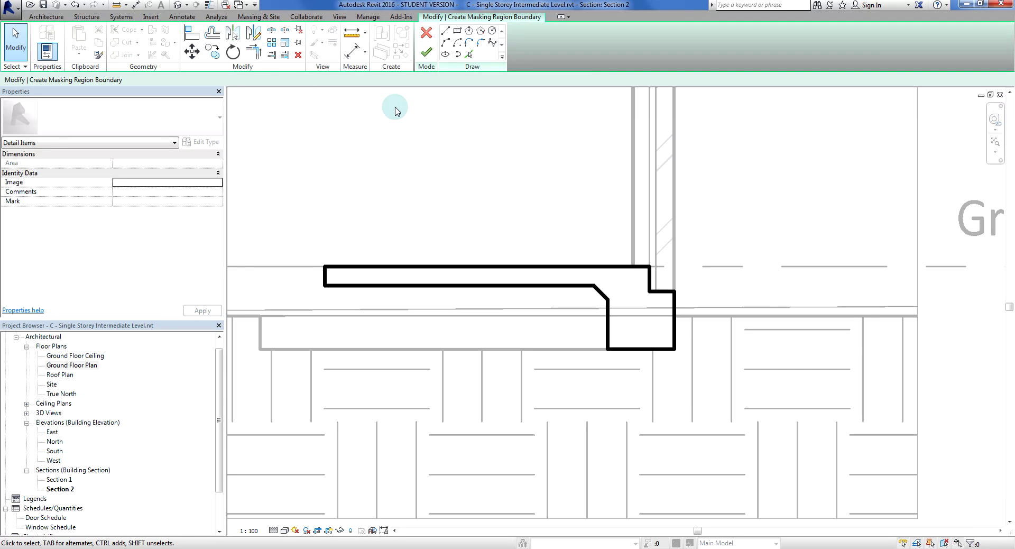
pyautogui.click(427, 51)
pyautogui.click(482, 171)
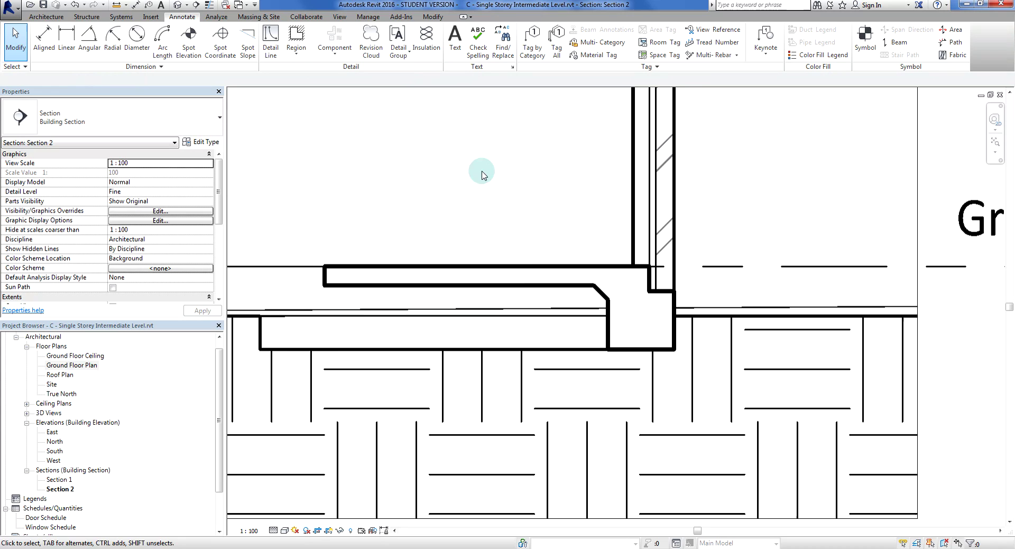
pyautogui.scroll(2, 534, 328)
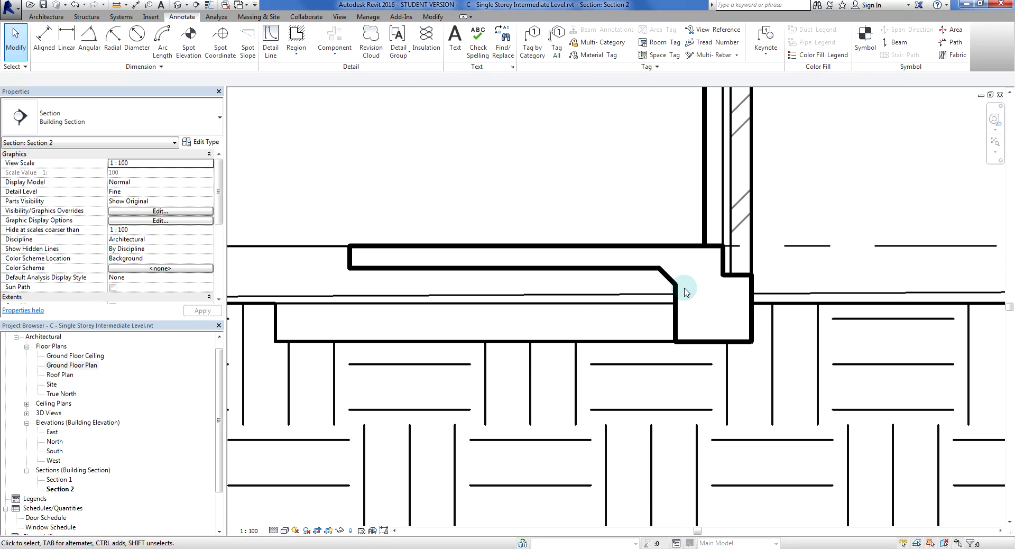
pyautogui.scroll(-1, 628, 235)
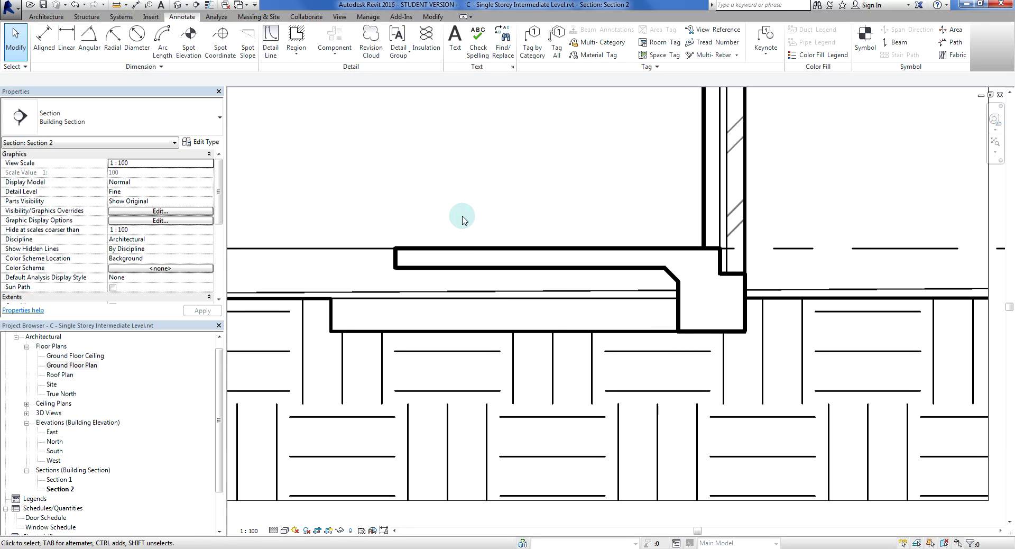
pyautogui.moveTo(462, 220); pyautogui.dragTo(535, 240, button='middle')
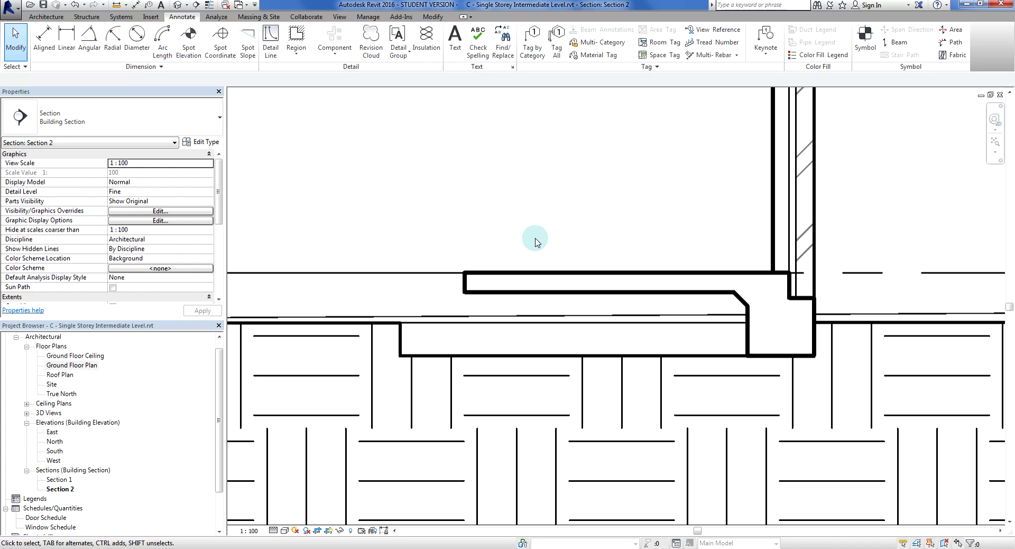
# Open Section 1 and select the Generic 300mm floor slab beneath the wall.
pyautogui.doubleClick(51, 480)
pyautogui.scroll(3, 682, 280)
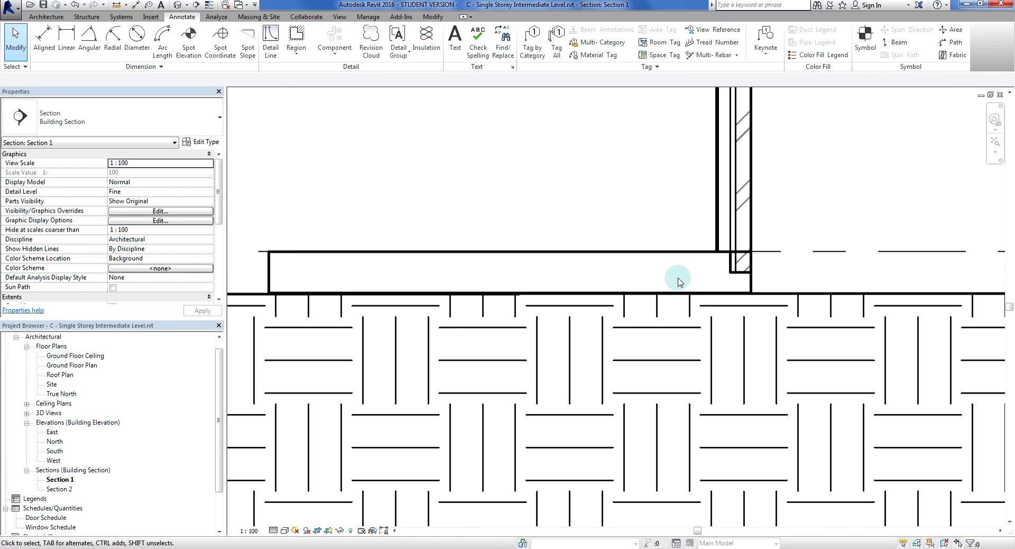
pyautogui.scroll(3, 679, 282)
pyautogui.click(684, 236)
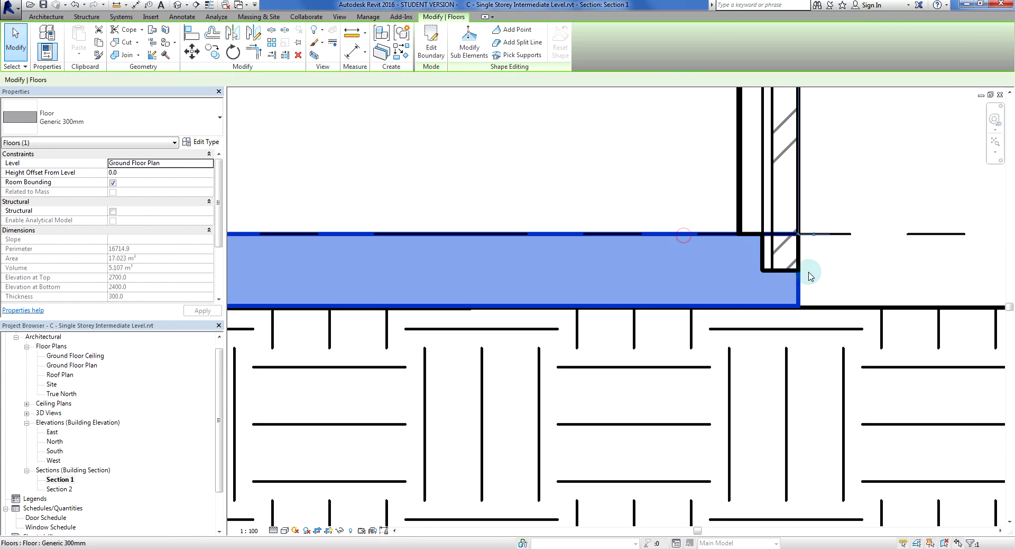
pyautogui.scroll(-4, 507, 251)
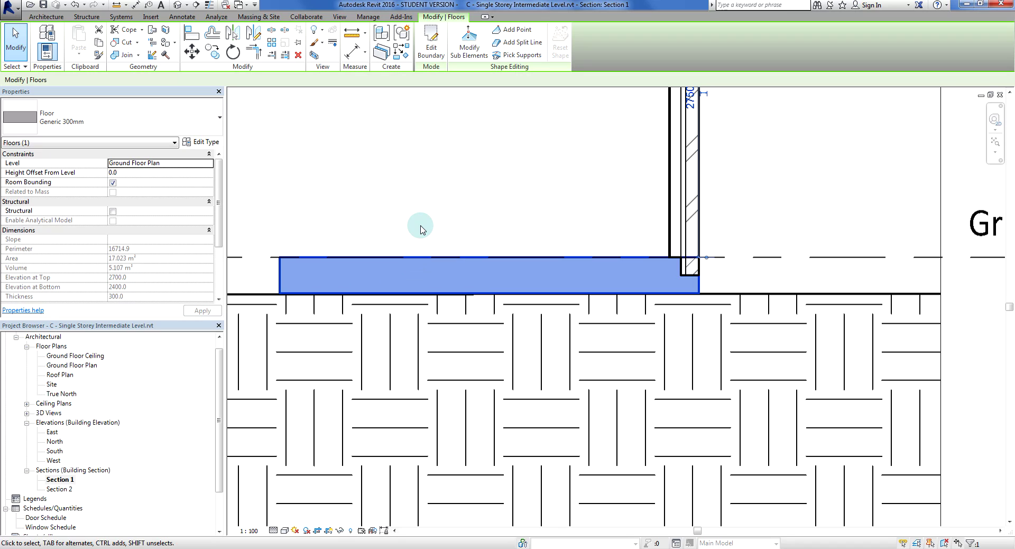
pyautogui.moveTo(589, 229); pyautogui.dragTo(573, 248, button='middle')
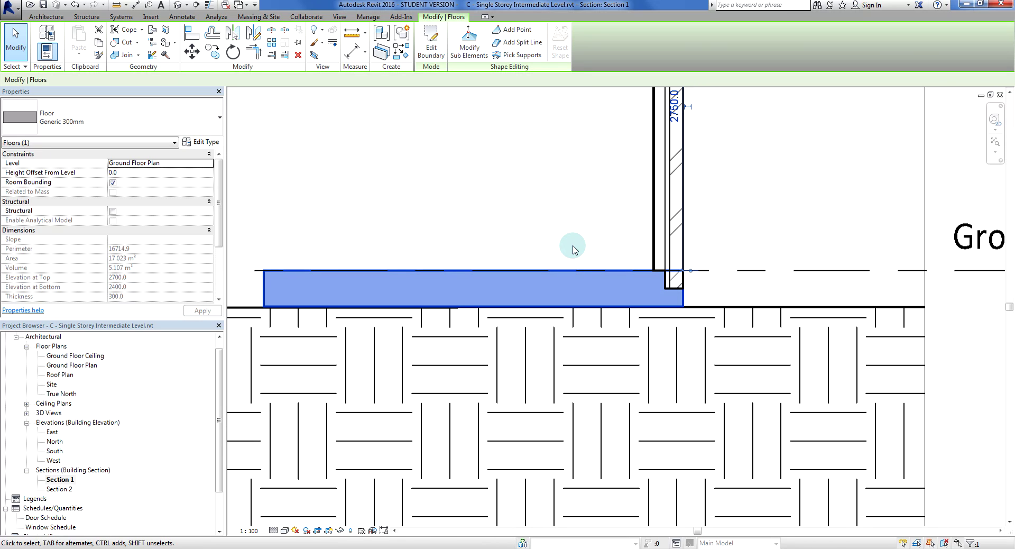
pyautogui.scroll(2, 575, 248)
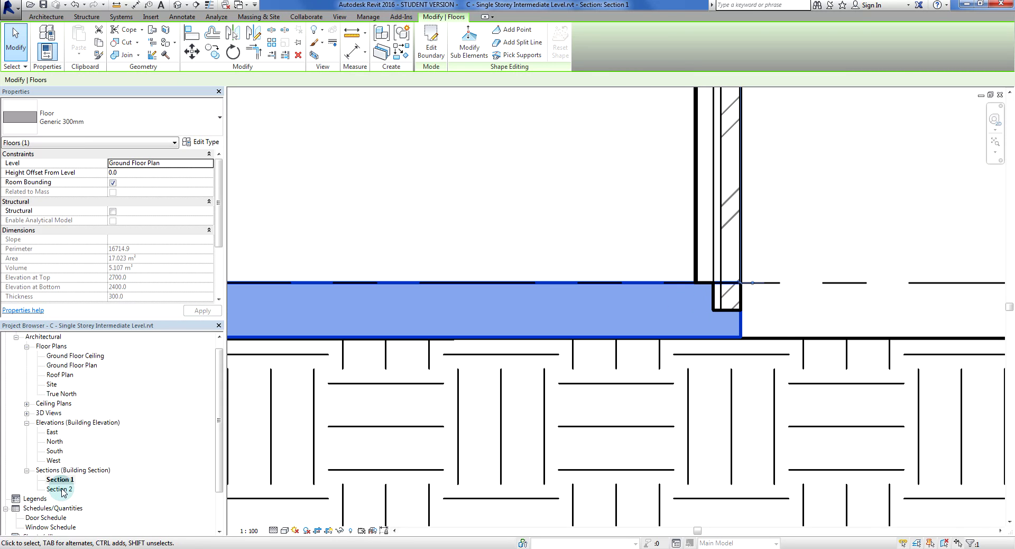
# Switch to Section 2, then open the default 3D view and orbit to see the wall base side-on.
pyautogui.doubleClick(62, 489)
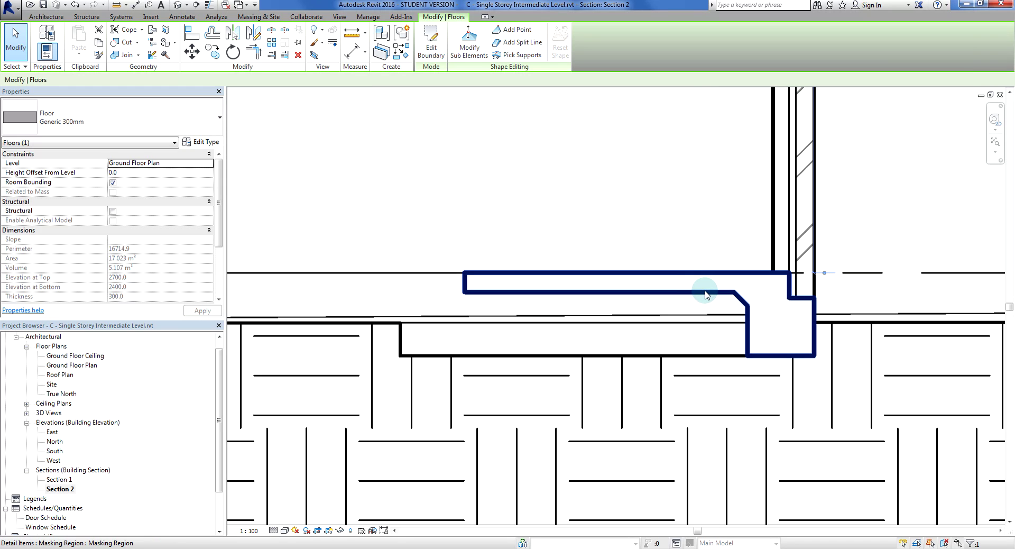
pyautogui.moveTo(883, 312); pyautogui.dragTo(823, 296, button='middle')
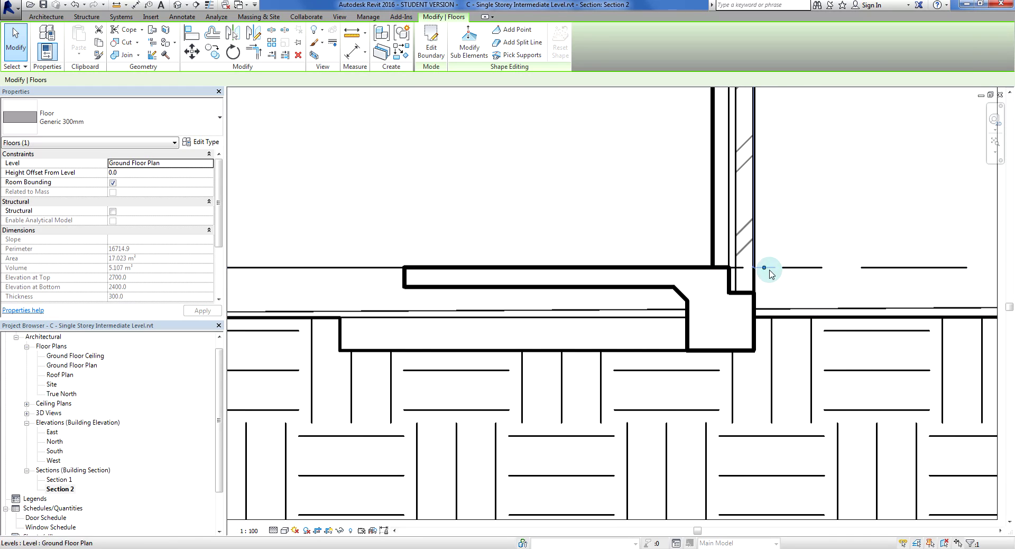
pyautogui.click(177, 5)
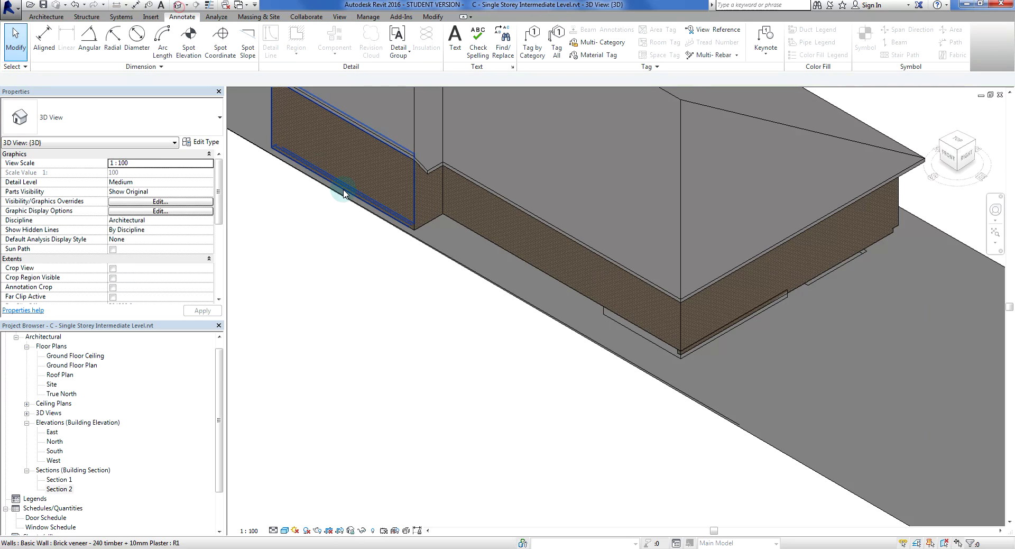
pyautogui.keyDown('shift'); pyautogui.moveTo(814, 370); pyautogui.dragTo(832, 290, button='middle'); pyautogui.keyUp('shift')
pyautogui.scroll(4, 848, 285)
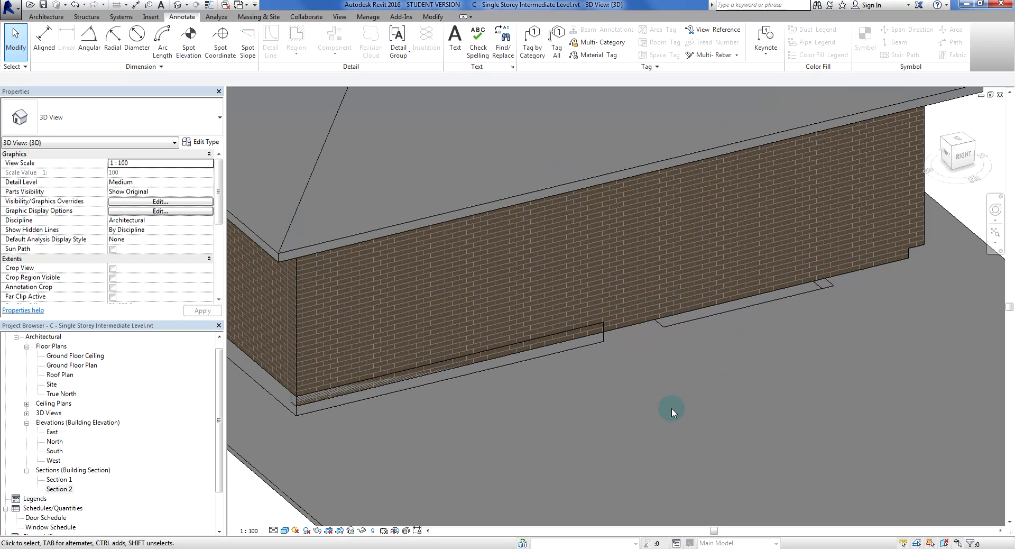
# Reopen Section 2 and select the masking region to read its 0.380 m² area.
pyautogui.doubleClick(60, 488)
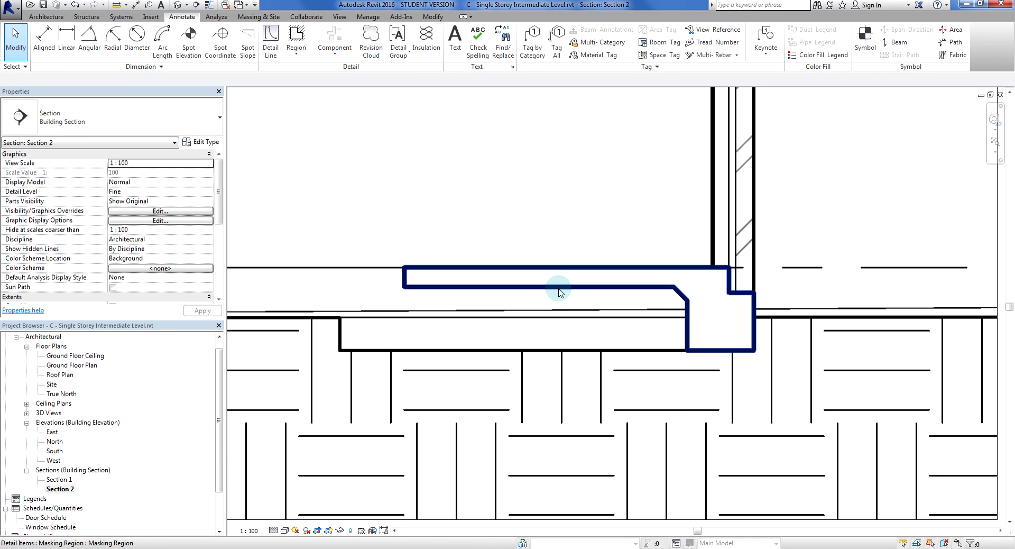
pyautogui.click(560, 293)
pyautogui.scroll(-1, 585, 234)
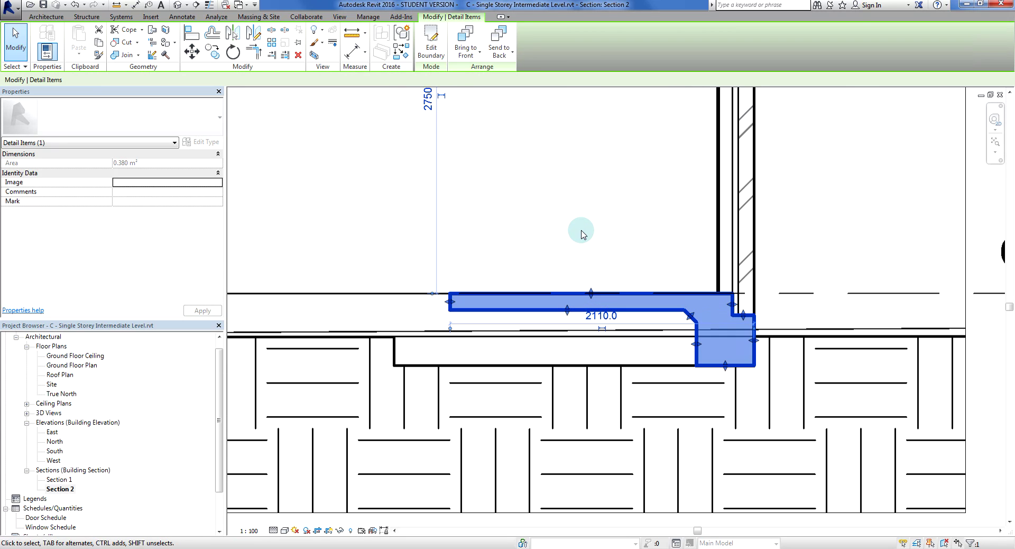